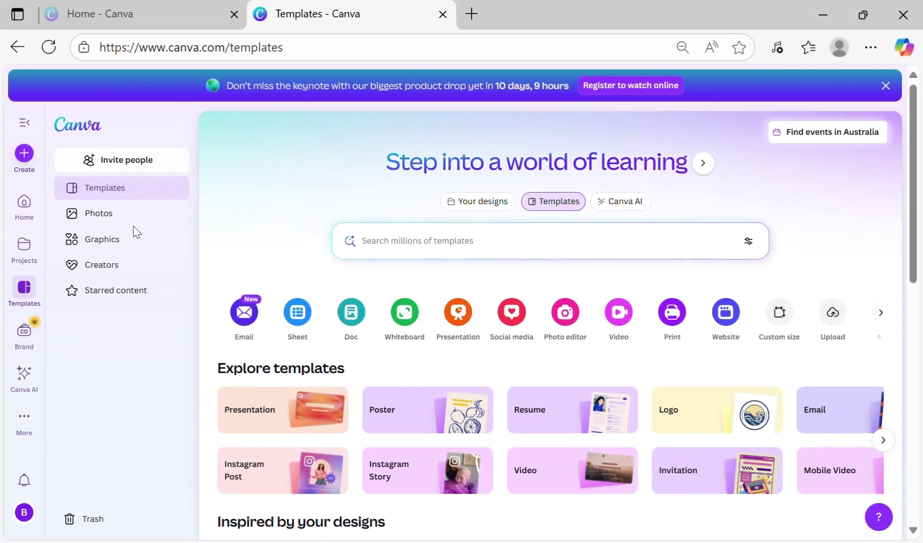
- Set up a custom-size design in centimetres with width 2.5 and height 3
click(33, 156)
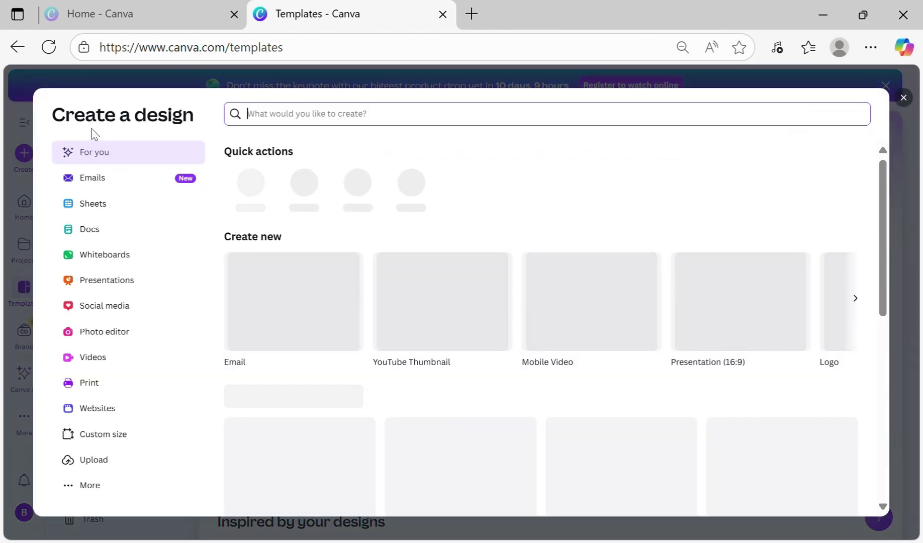
click(110, 439)
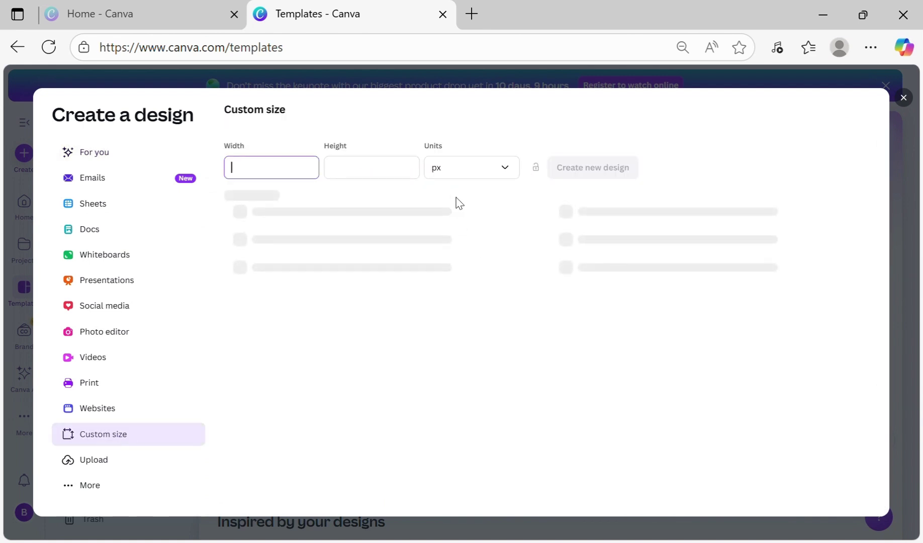
click(458, 176)
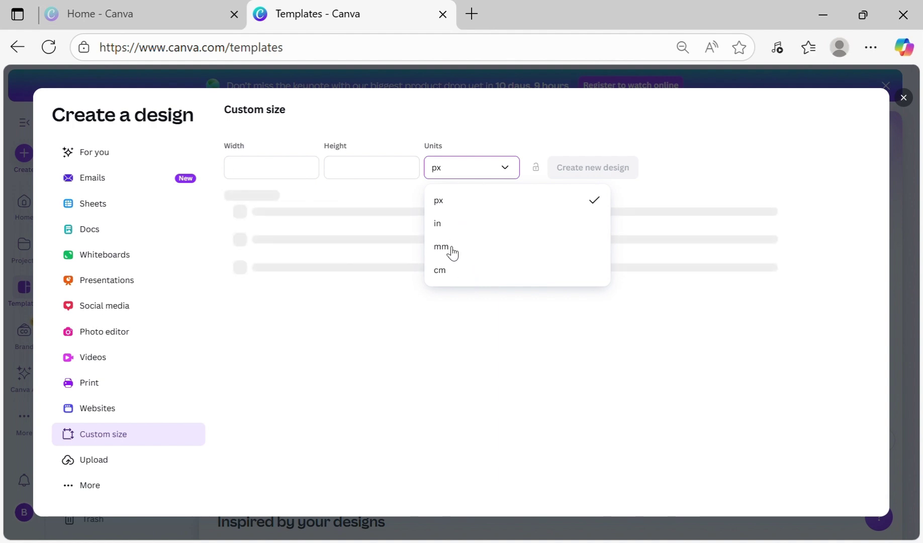
click(450, 278)
click(294, 173)
text(2)
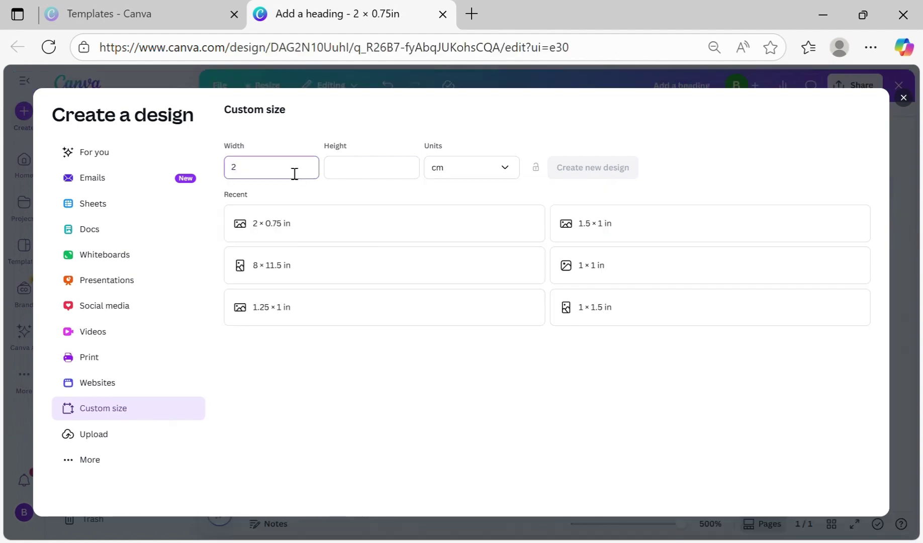
text(.5)
key(Tab)
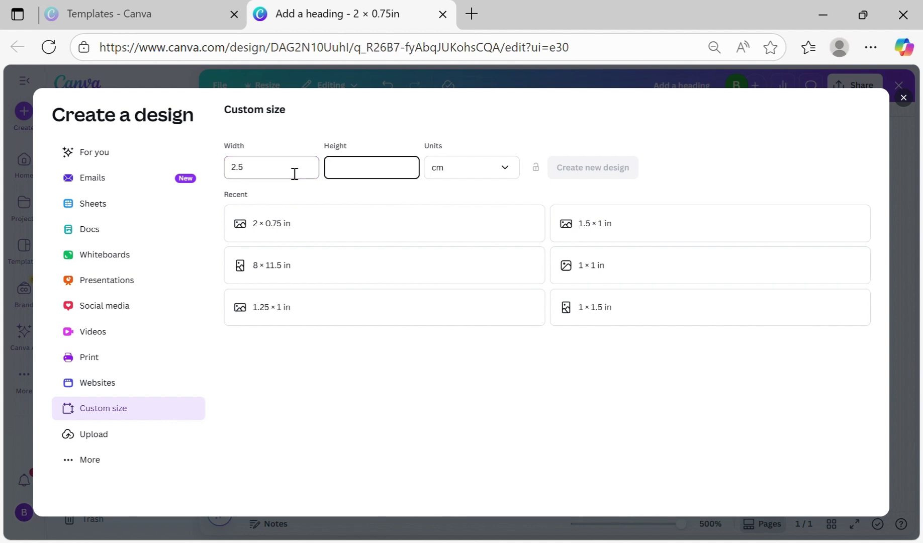
text(3)
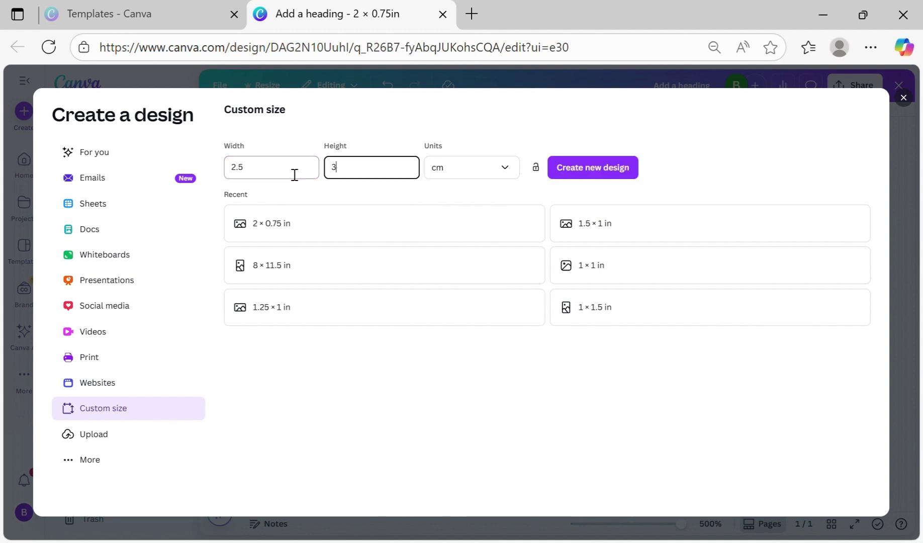
- Create the 2.5 × 3 cm design and add a straight line from Elements
click(610, 176)
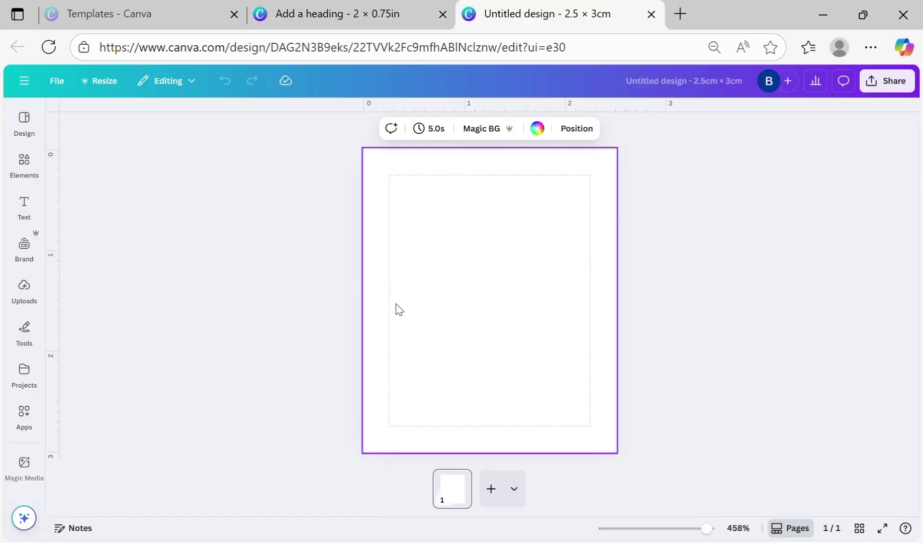
click(26, 203)
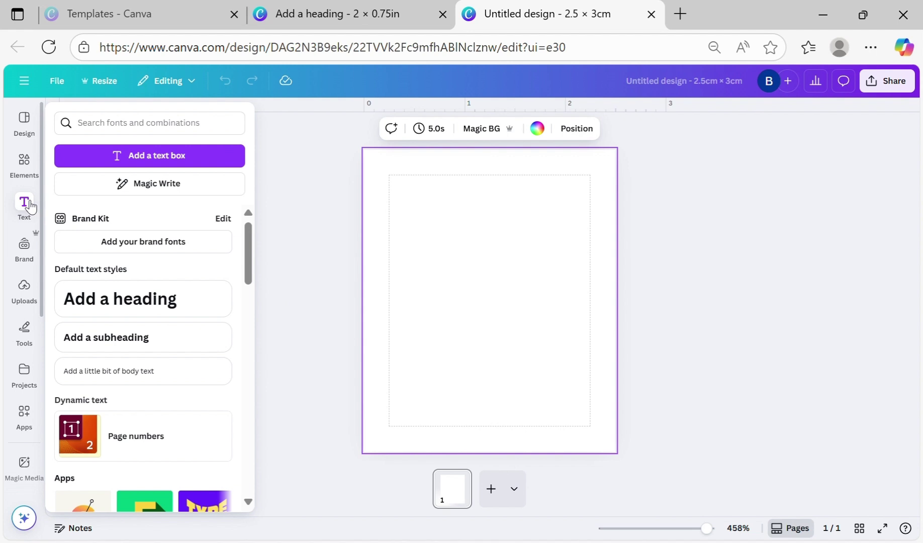
click(24, 162)
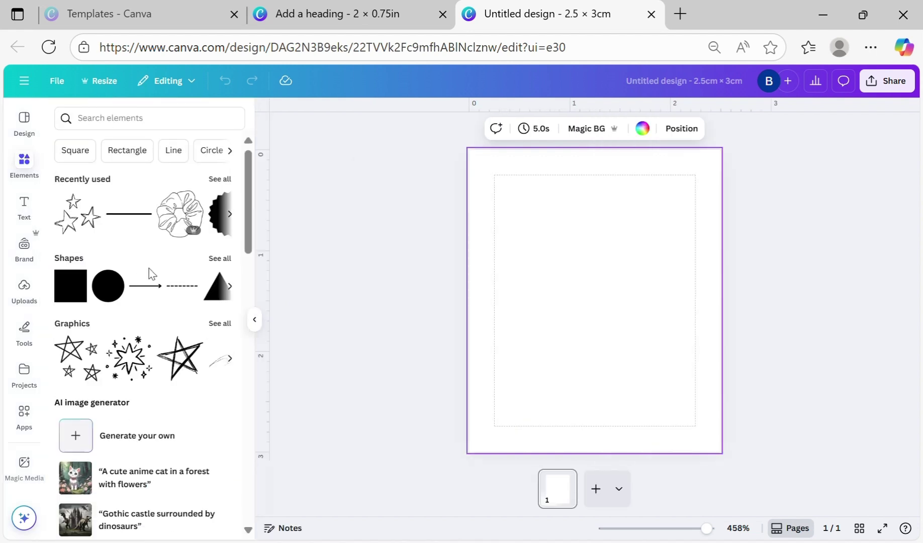
click(130, 214)
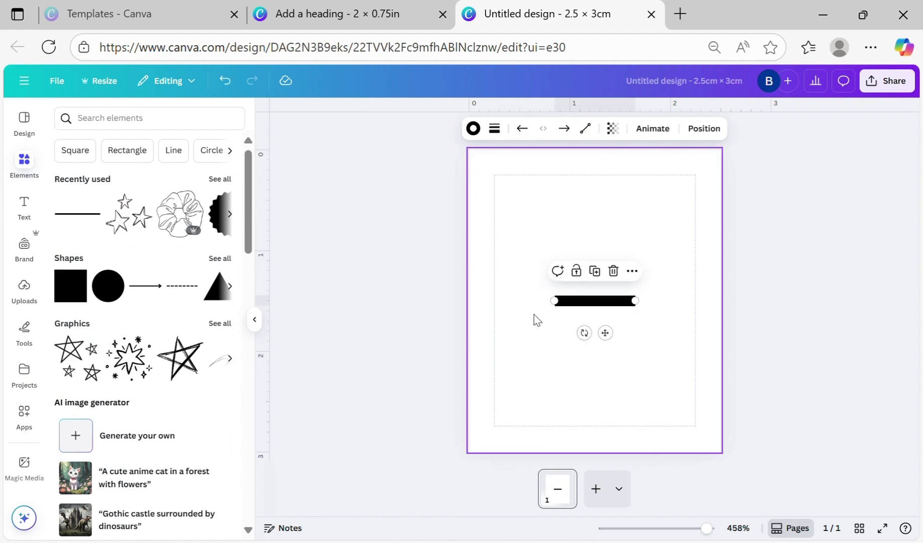
- Stretch the line to both page edges and set its stroke weight to 1
drag(563, 314, 466, 311)
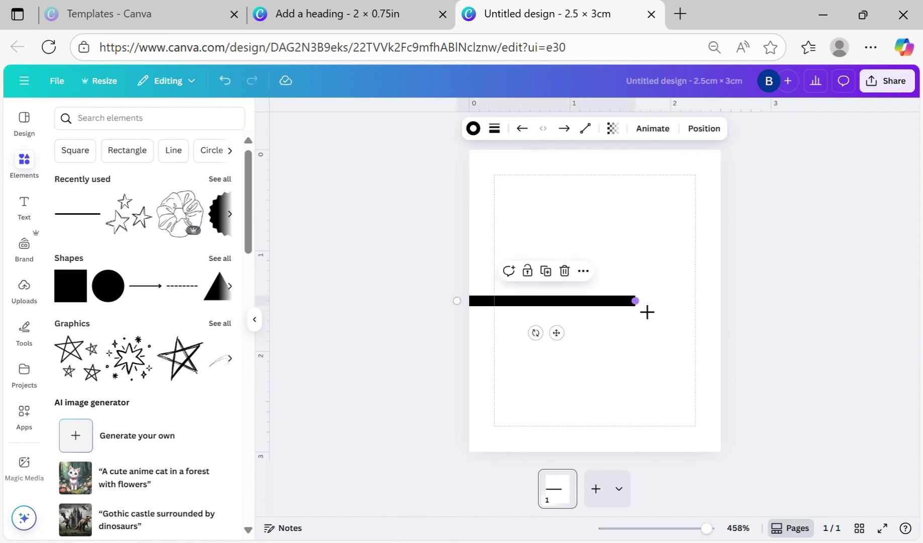
drag(647, 311, 725, 312)
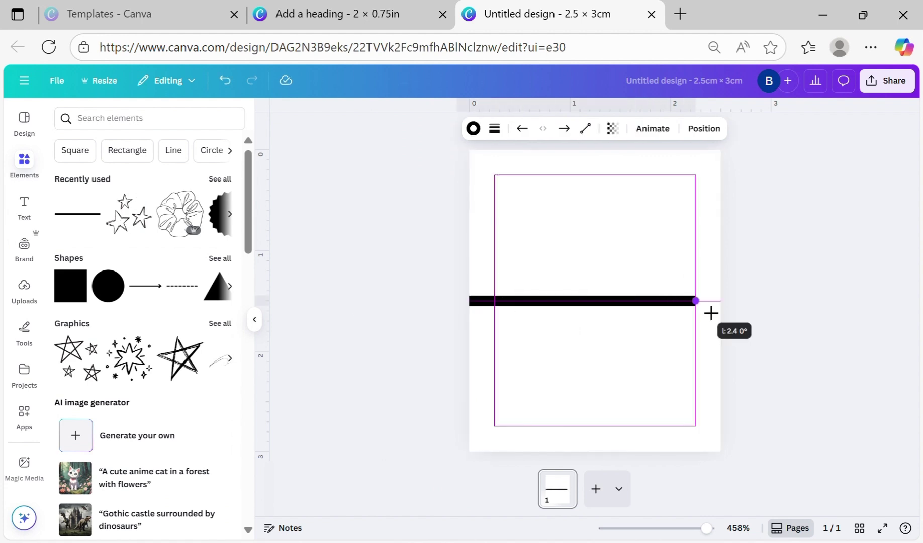
click(503, 132)
drag(426, 233, 420, 232)
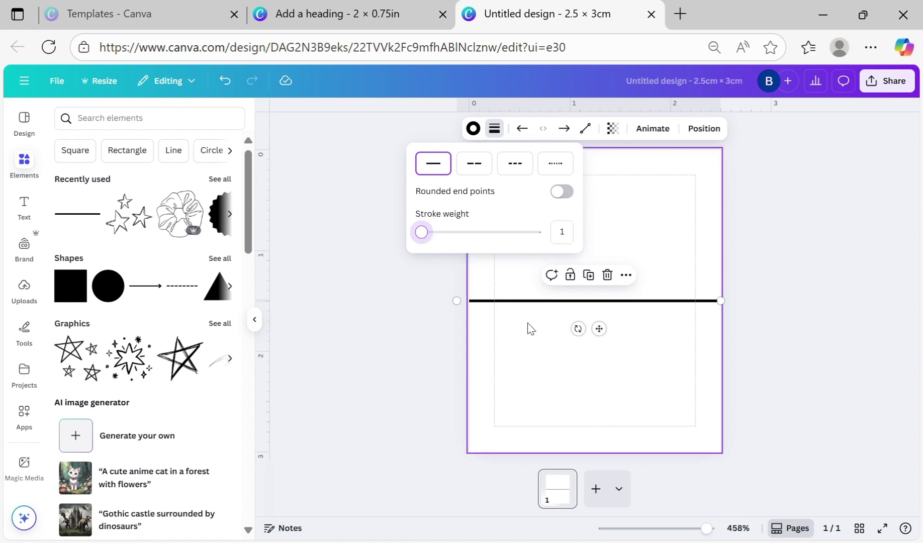
- Duplicate the middle line and move the copy to the top of the page
click(530, 336)
click(557, 303)
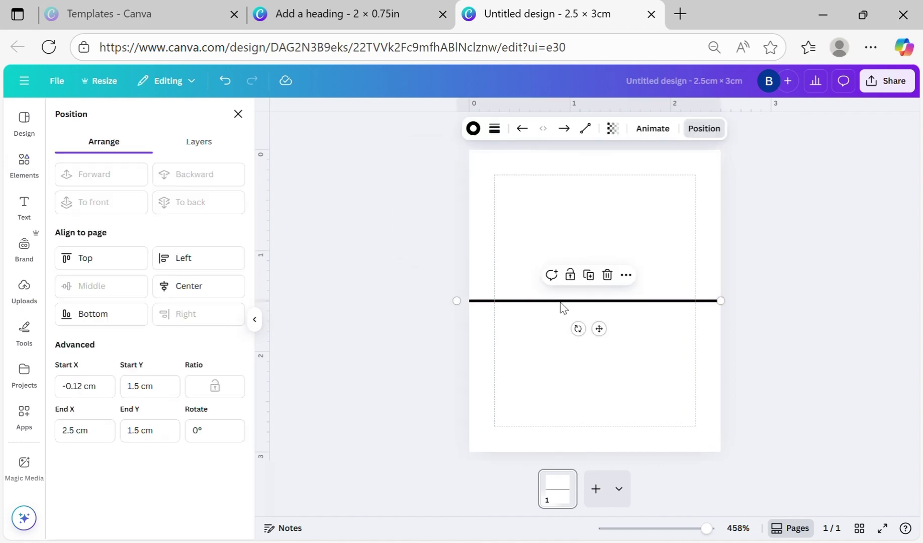
click(597, 281)
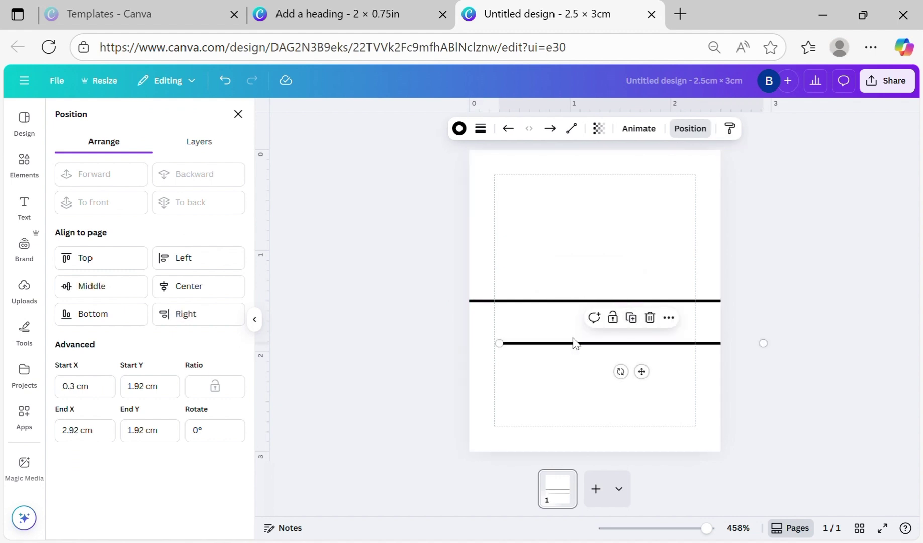
mouse_move(570, 343)
mouse_down()
mouse_move(540, 276)
mouse_move(539, 162)
mouse_up()
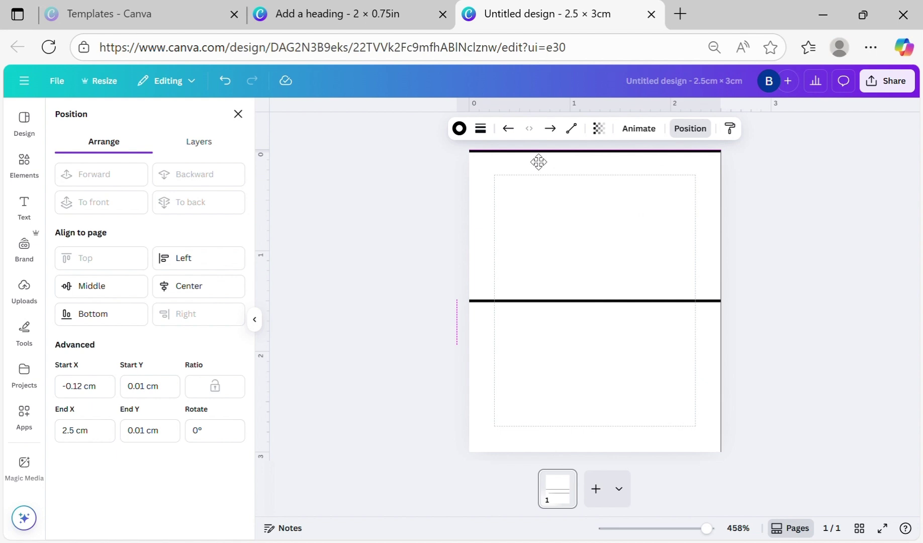
drag(538, 162, 531, 158)
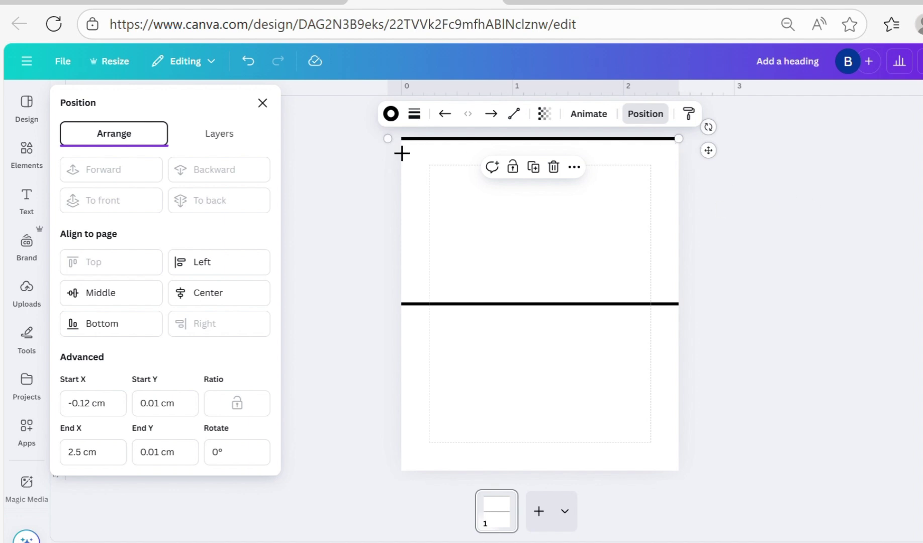
- Level the copied line and lower it to 0.5 cm from the top
mouse_move(401, 151)
mouse_down()
mouse_move(400, 171)
mouse_move(401, 155)
mouse_up()
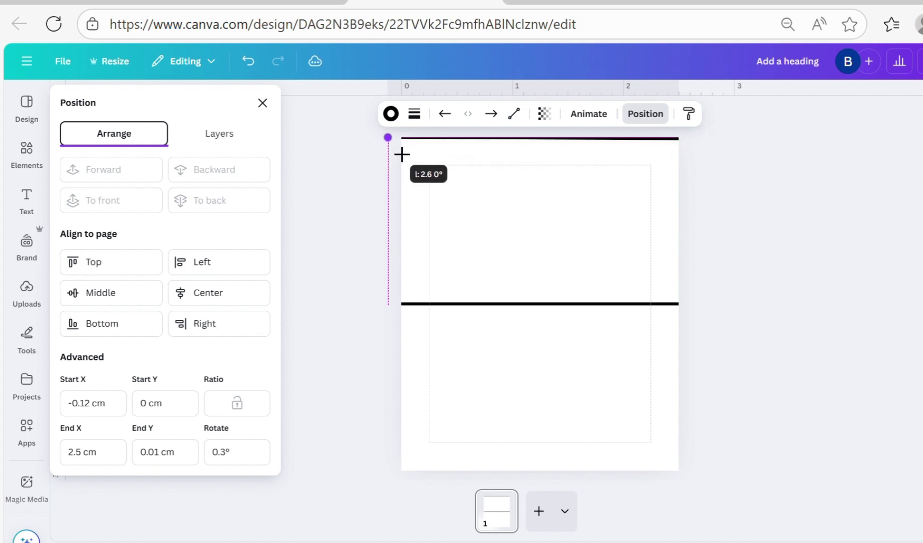
drag(694, 150, 693, 154)
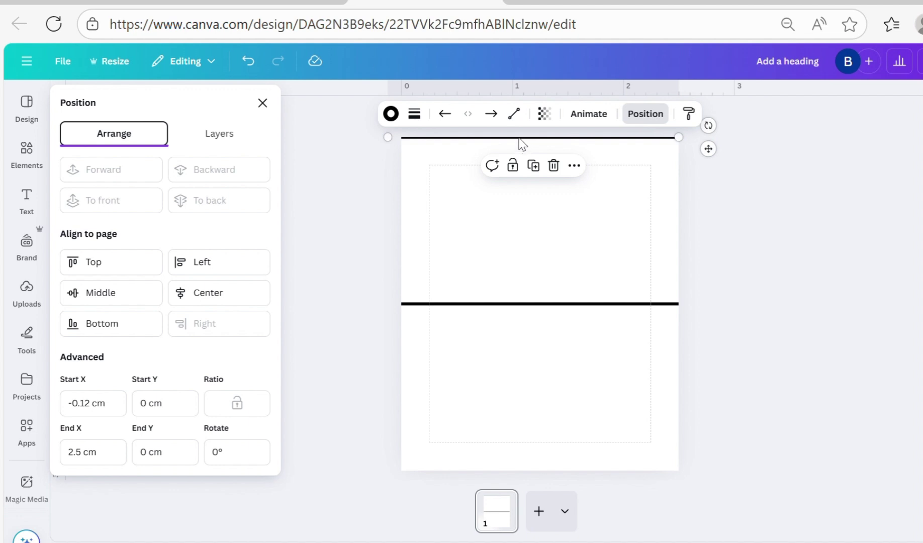
mouse_move(519, 142)
mouse_down()
mouse_move(526, 204)
mouse_move(517, 199)
mouse_up()
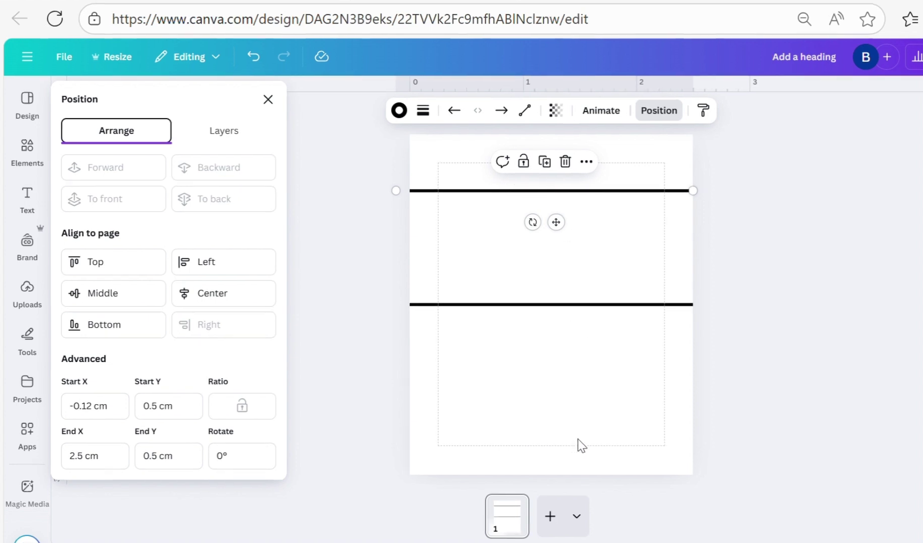
- Duplicate the top line and move the copy near the bottom of the label
click(545, 162)
mouse_move(540, 246)
mouse_down()
mouse_move(500, 181)
mouse_move(508, 148)
mouse_up()
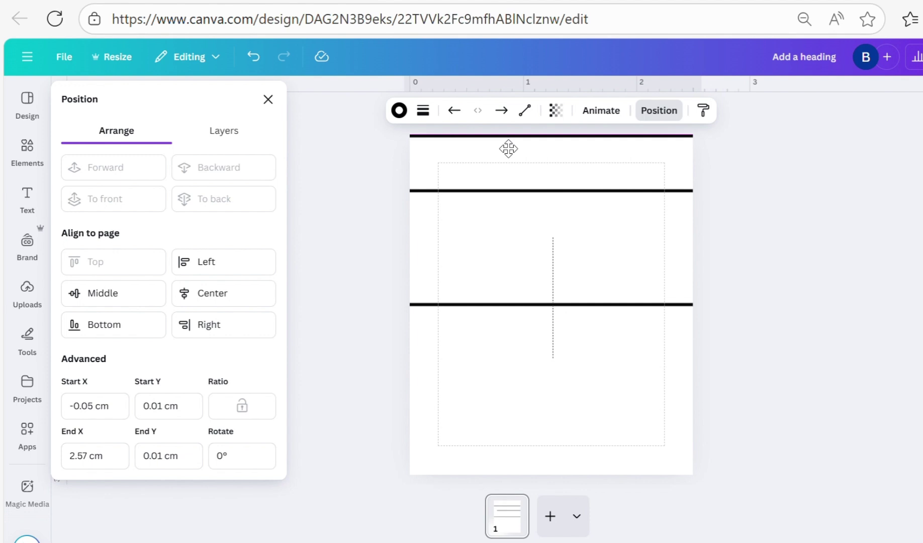
mouse_move(508, 148)
mouse_down()
mouse_move(504, 498)
mouse_move(500, 140)
mouse_move(497, 430)
mouse_up()
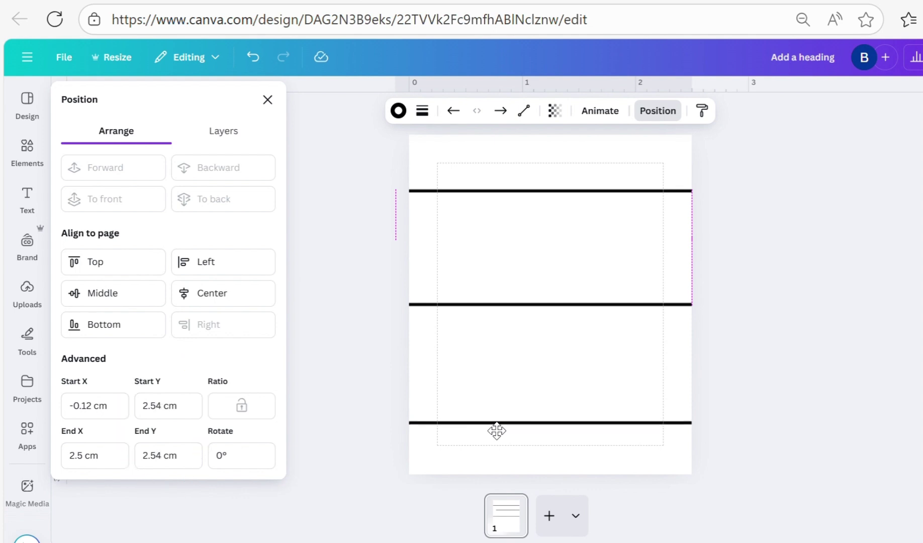
drag(496, 430, 473, 420)
- Set the bottom line's Start Y and End Y to 2.5 cm
click(168, 403)
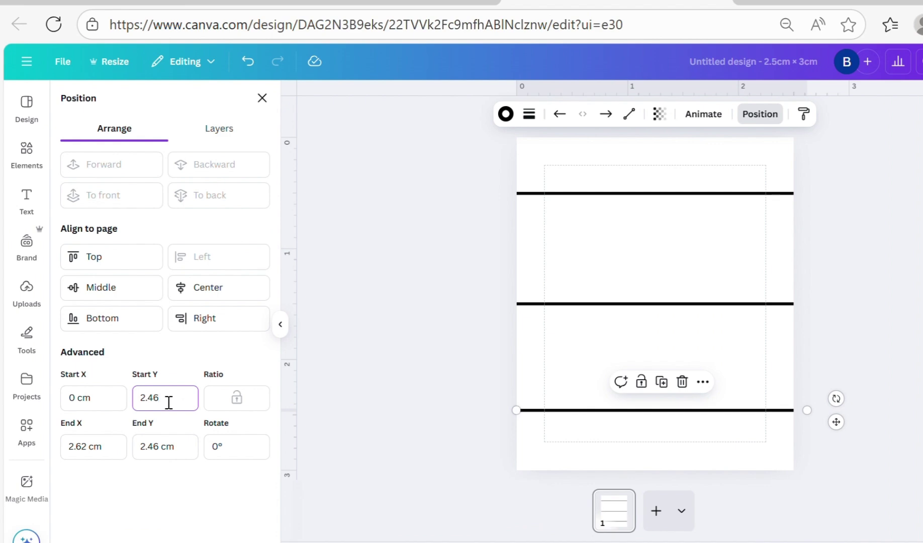
key(BackSpace)
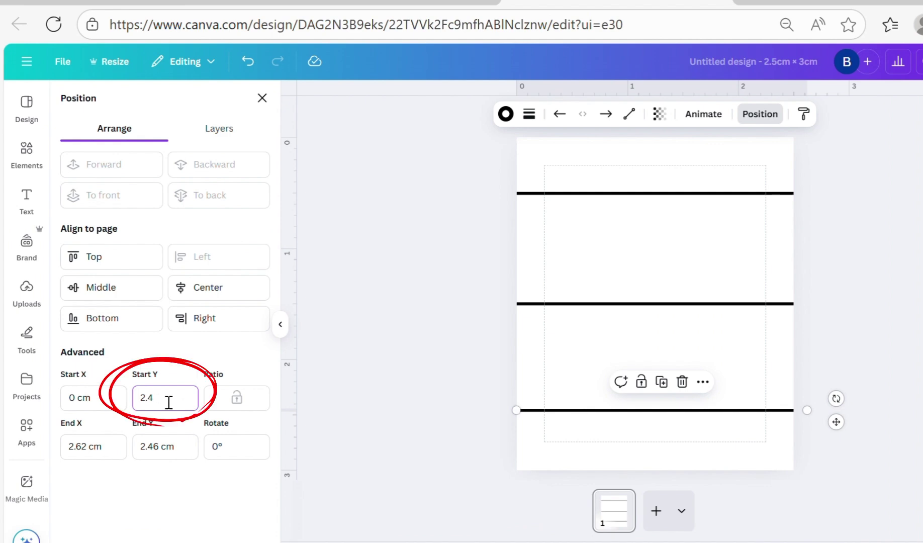
key(BackSpace)
text(0)
key(Tab)
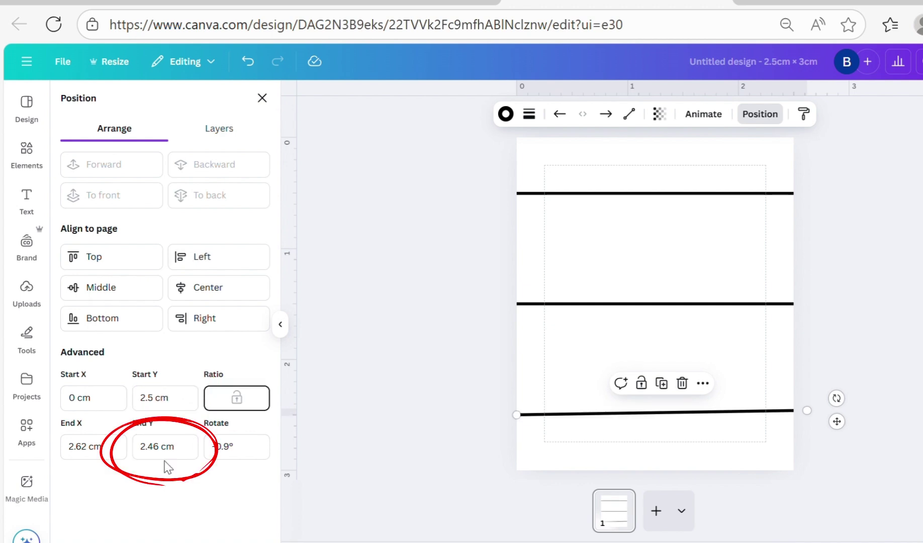
click(167, 452)
text(2)
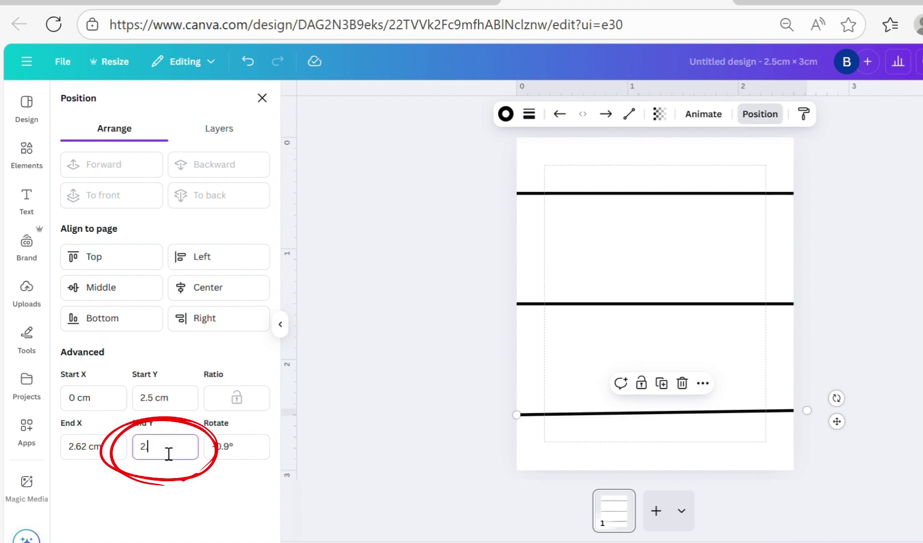
text(.5)
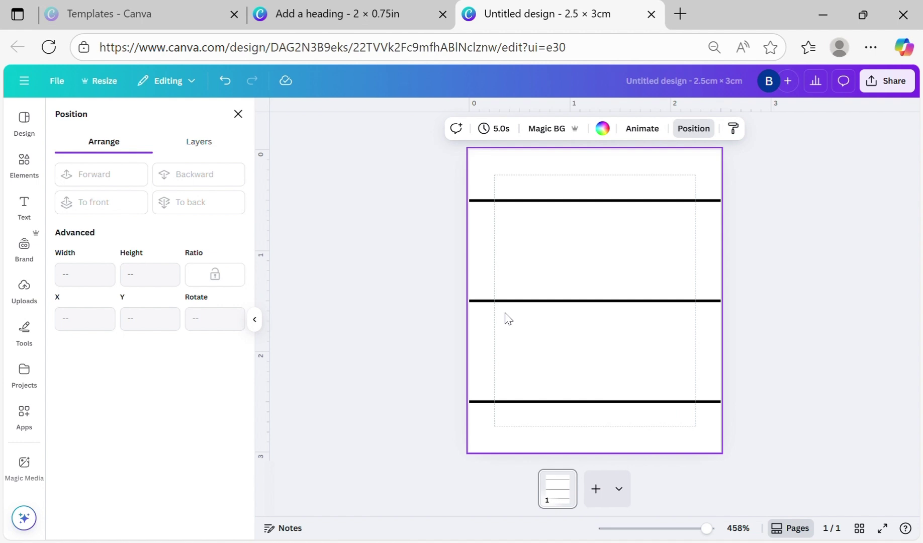
drag(637, 322, 588, 324)
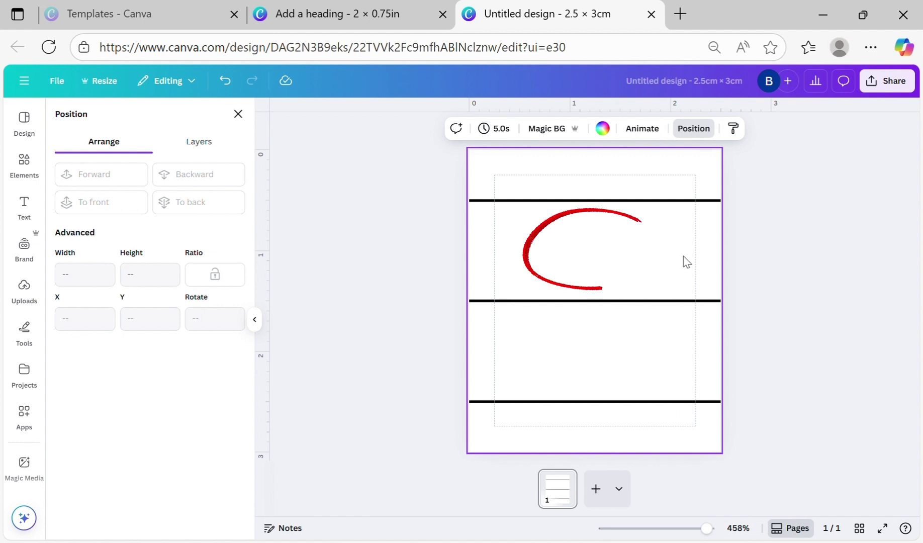
- Add a heading reading MY AWESOME LOGO in the lower panel
click(25, 209)
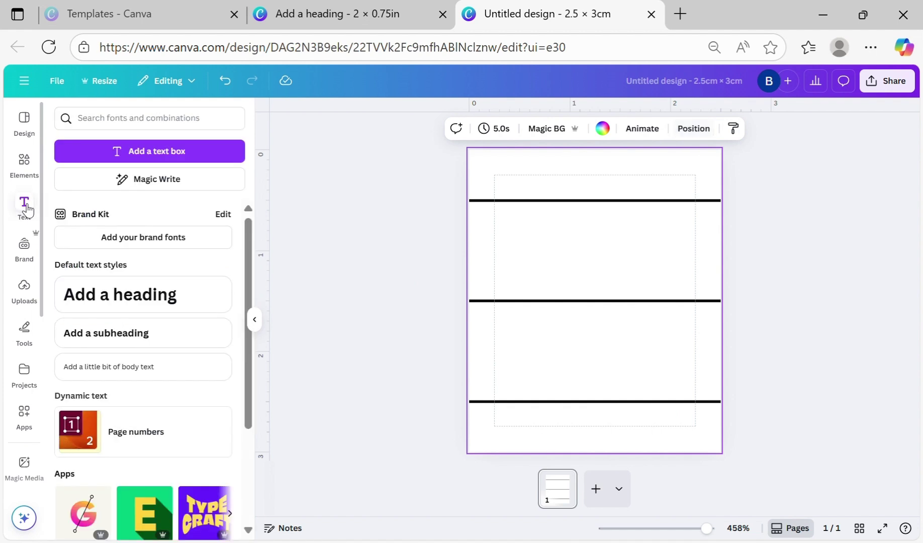
click(118, 295)
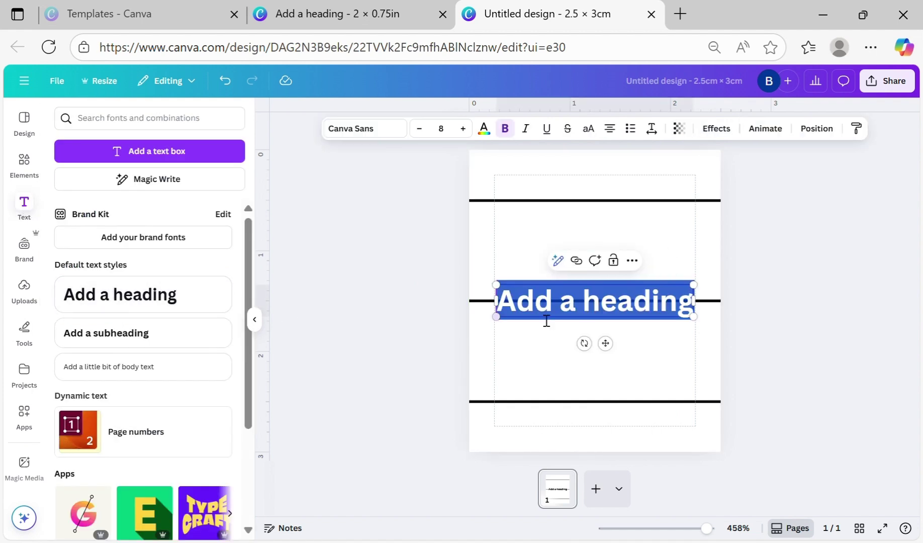
click(568, 367)
drag(566, 313, 575, 359)
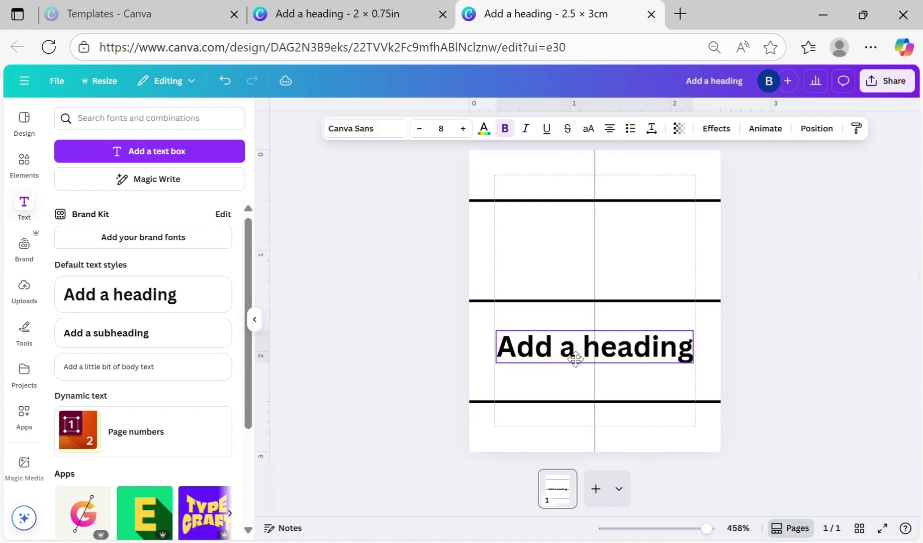
double_click(574, 359)
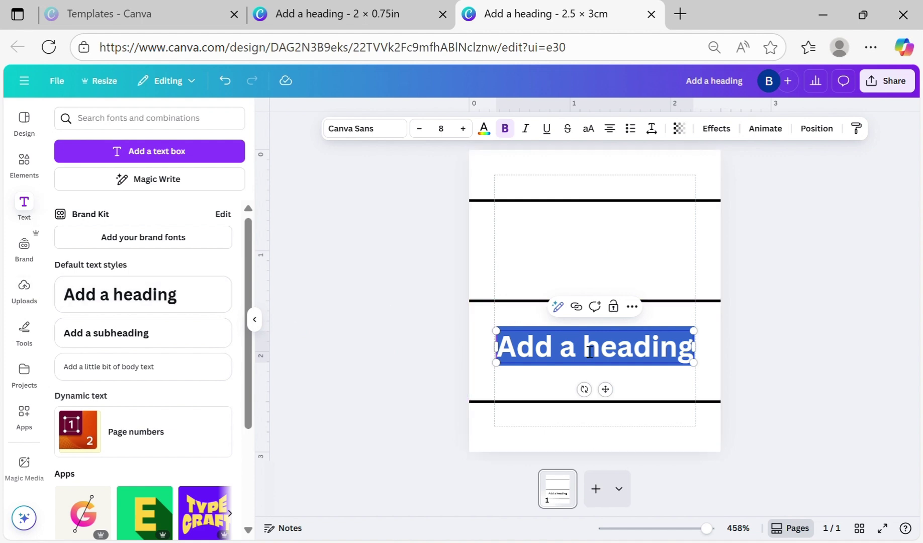
text(my)
key(BackSpace)
key(BackSpace)
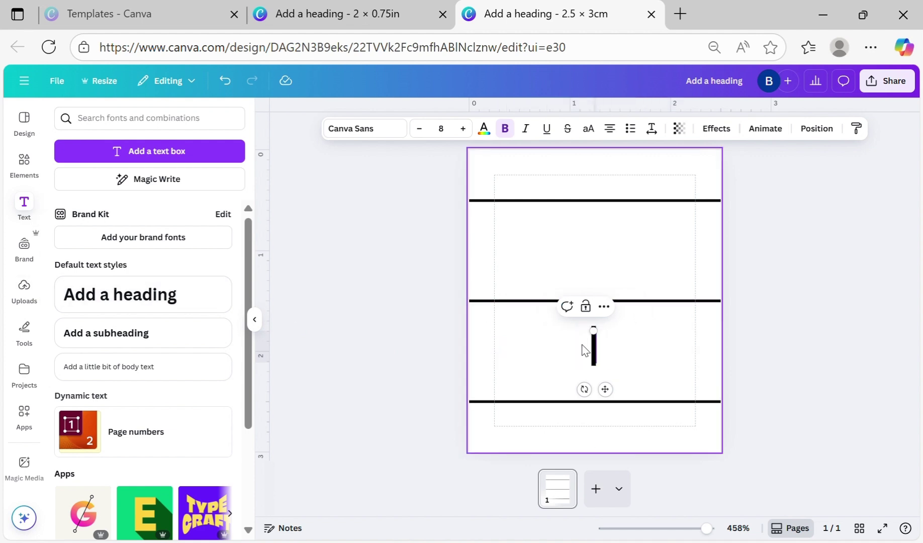
text(M)
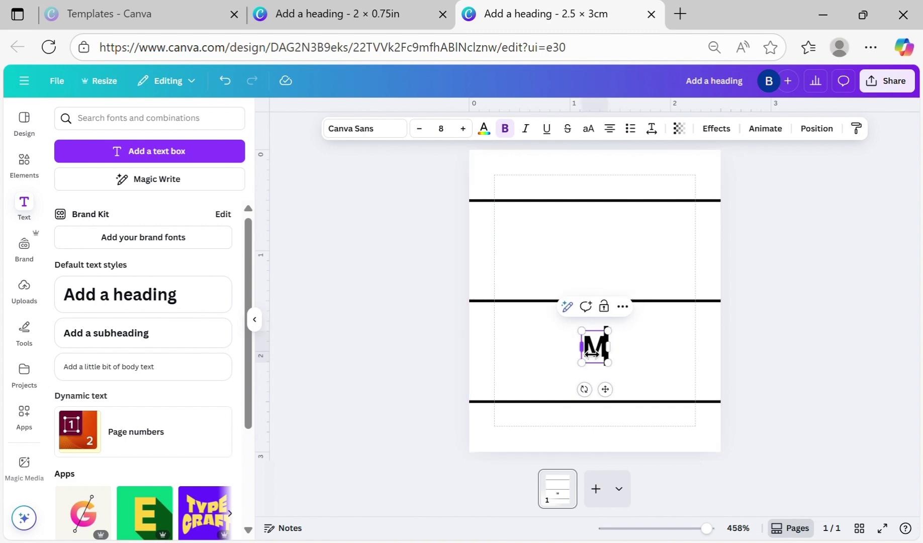
text(Y AWESOME)
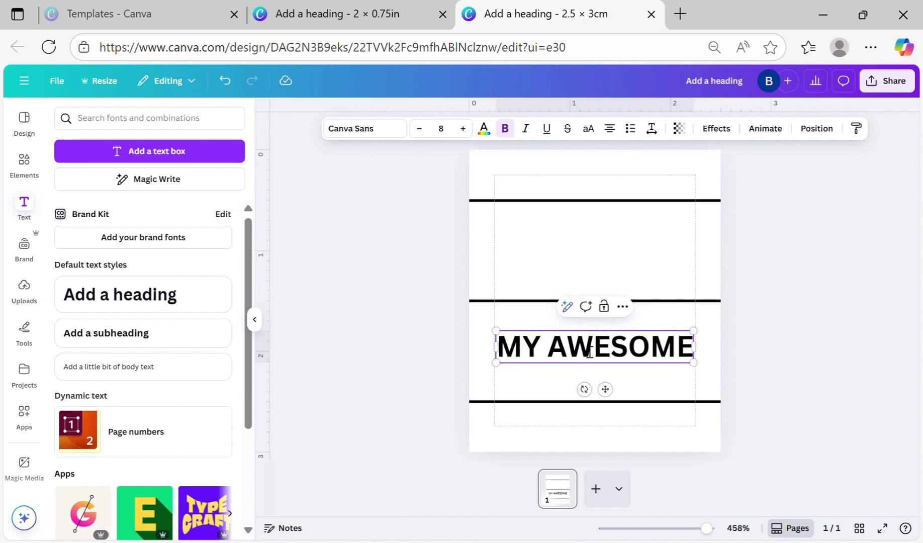
text( LOGO)
click(756, 288)
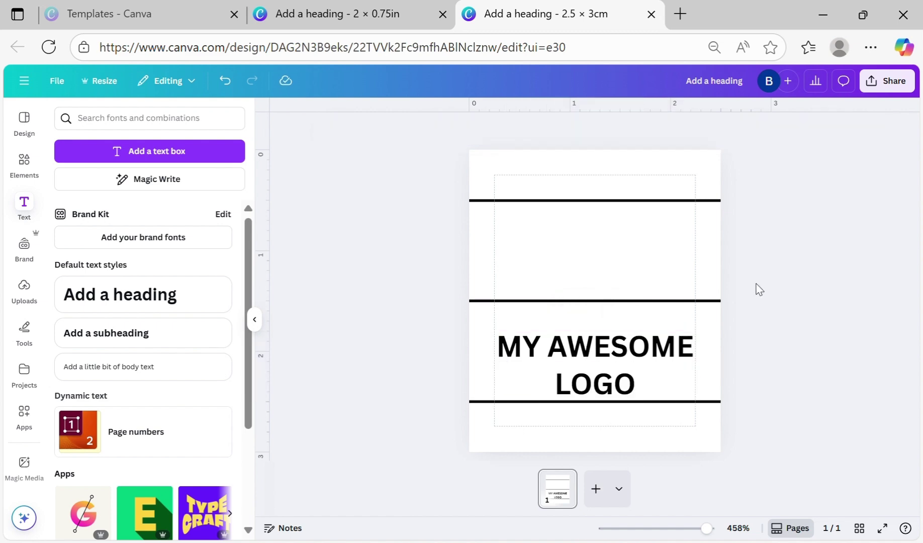
- Switch the heading font to Anton and enlarge it to fill the lower panel
drag(607, 360, 605, 351)
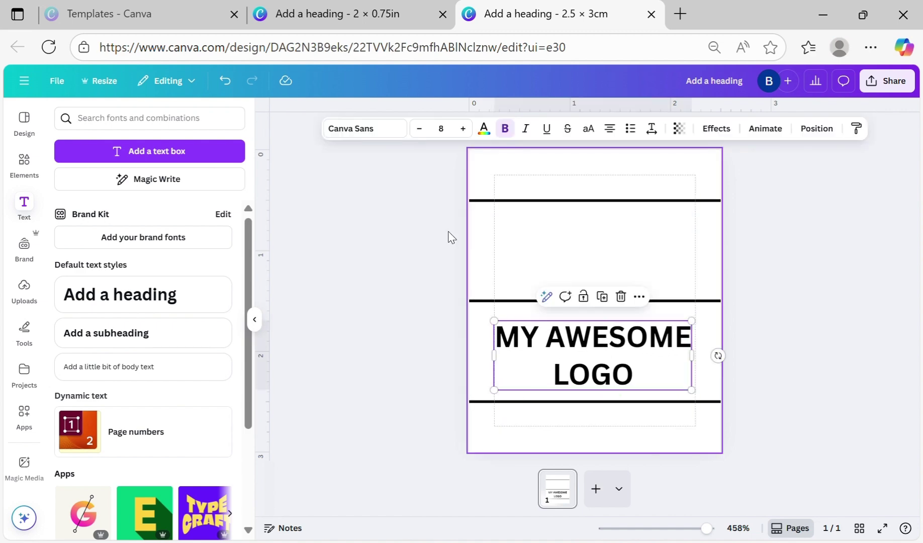
click(393, 130)
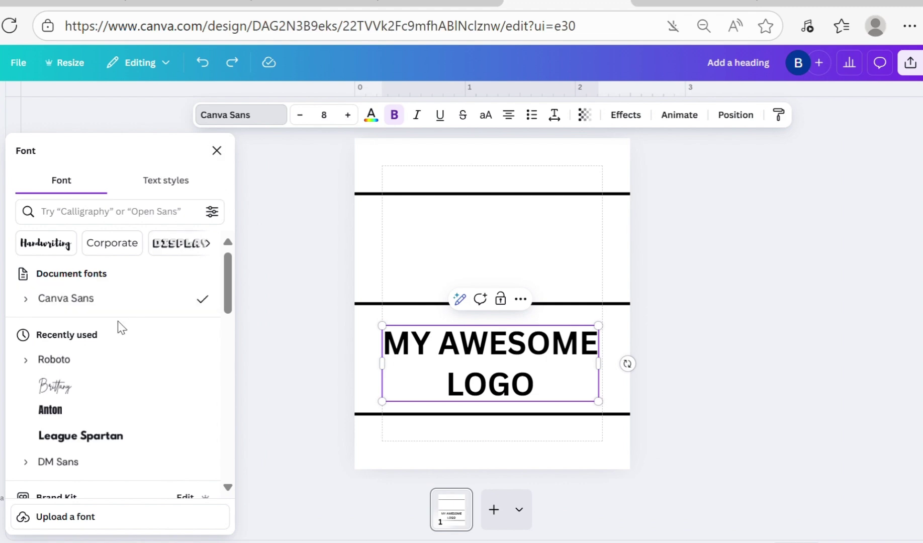
click(84, 412)
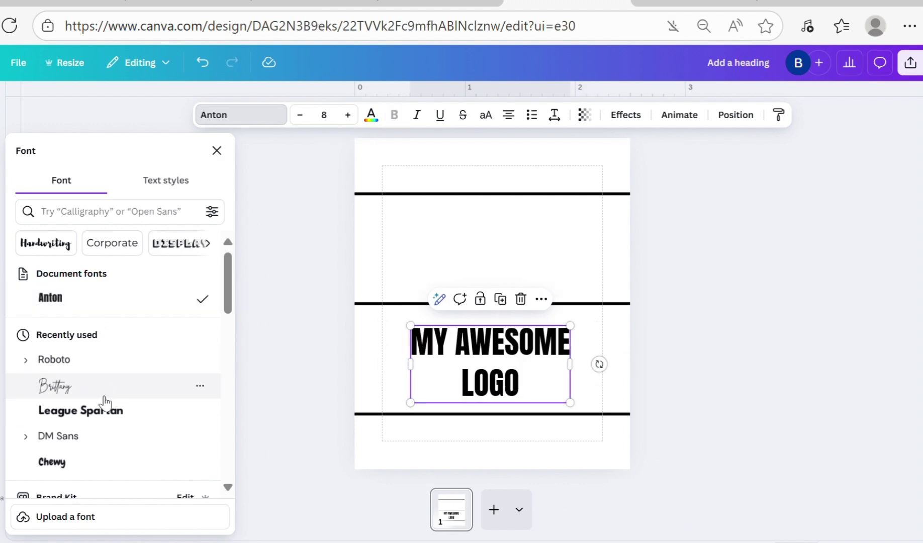
scroll(104, 395, down, 3)
scroll(105, 396, down, 3)
scroll(104, 395, down, 1)
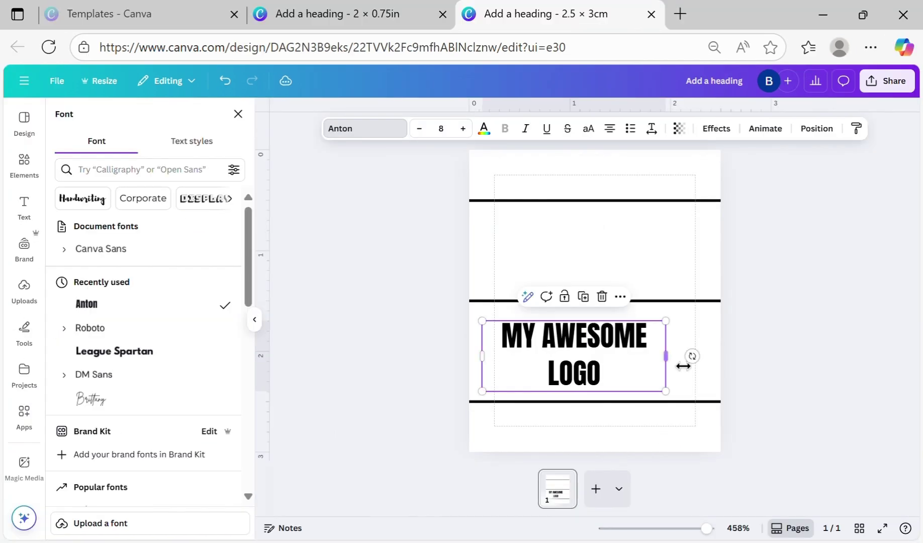
drag(683, 366, 701, 355)
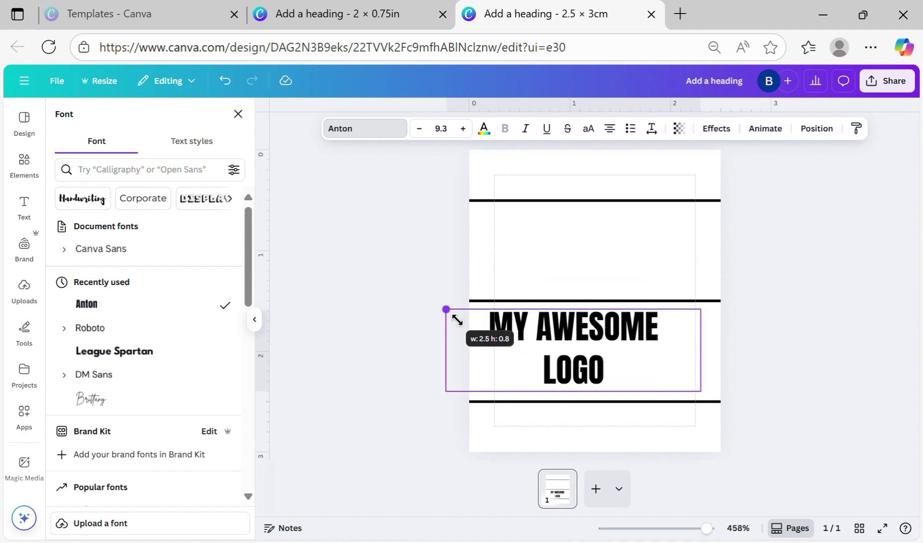
drag(494, 332, 447, 310)
drag(571, 350, 579, 347)
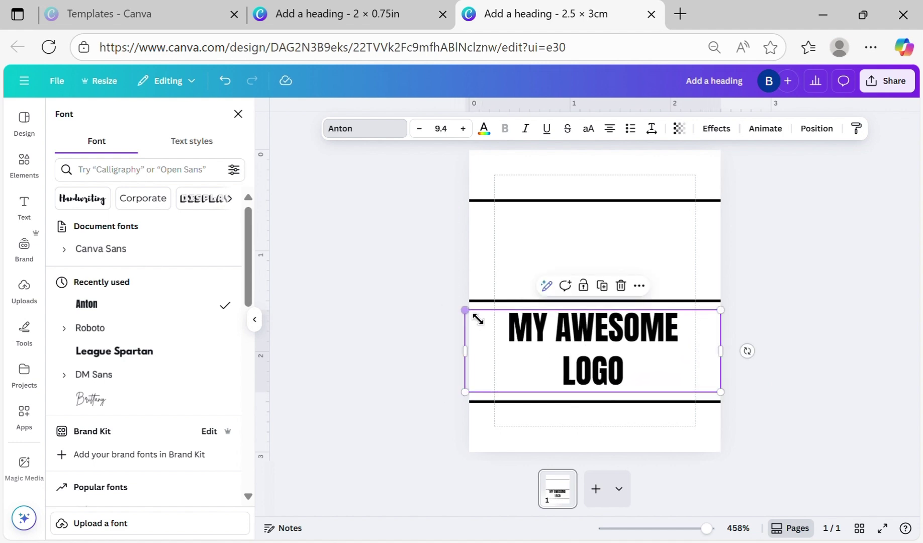
drag(464, 311, 450, 309)
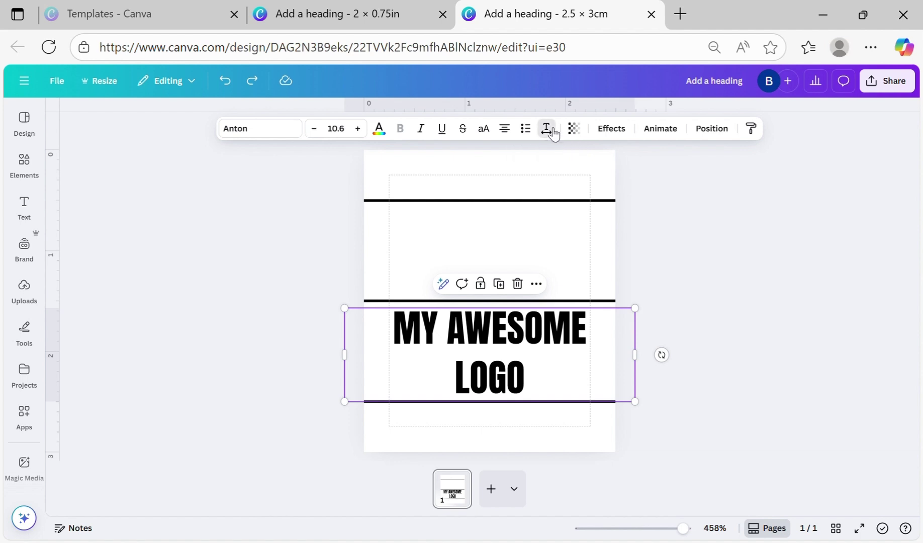
- Reduce the heading's line spacing to about 1.02, keeping letter spacing at 0
click(553, 130)
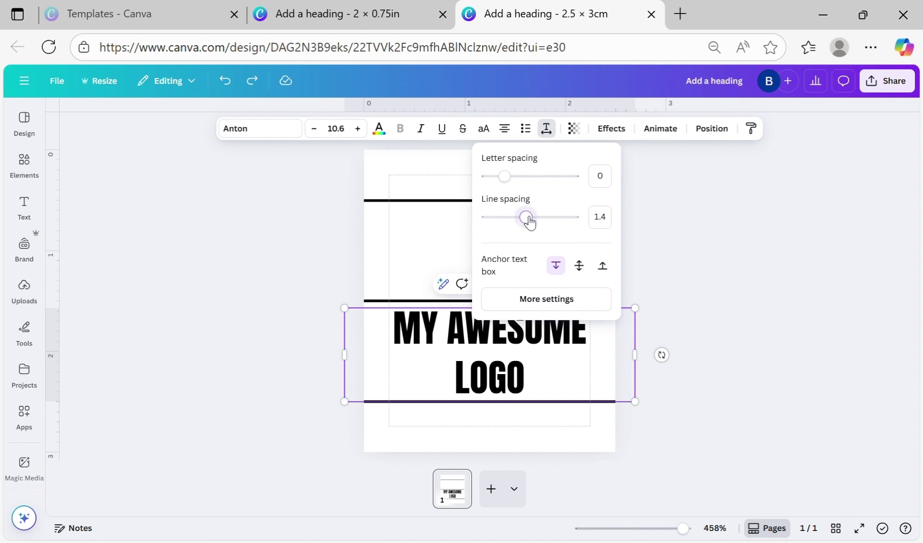
drag(527, 217, 516, 221)
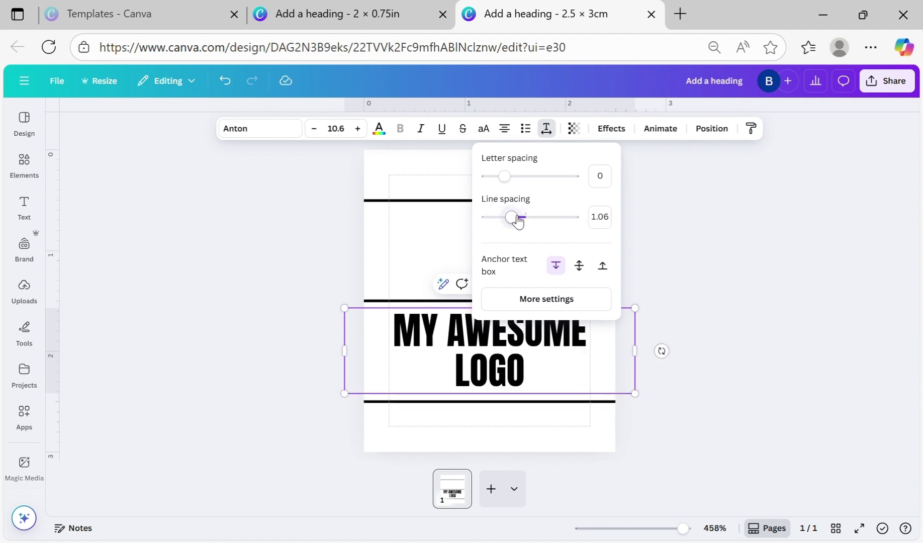
drag(516, 222, 510, 220)
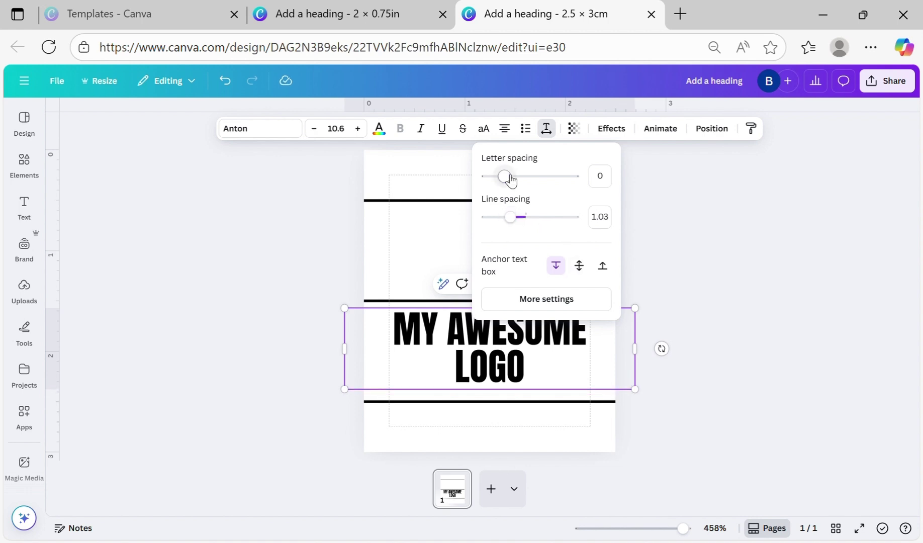
drag(507, 177, 507, 178)
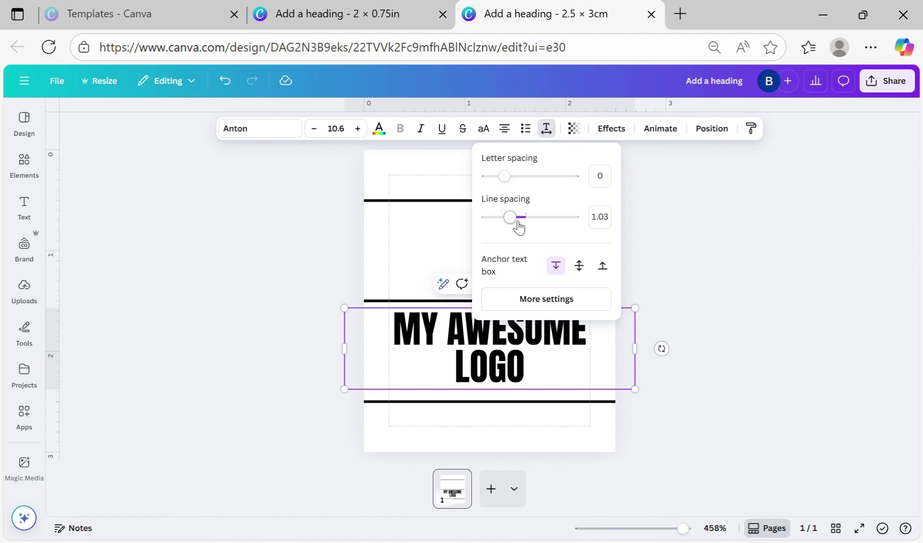
drag(513, 218, 512, 218)
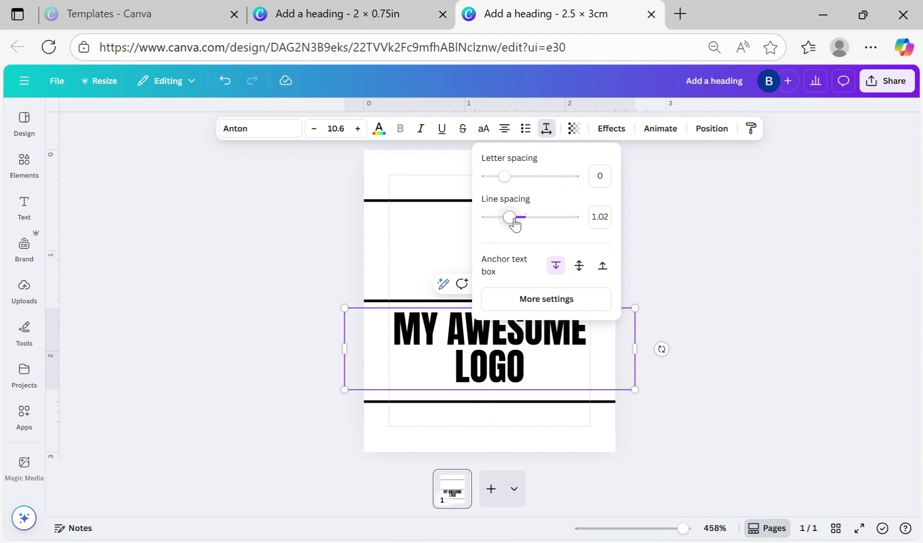
key(Escape)
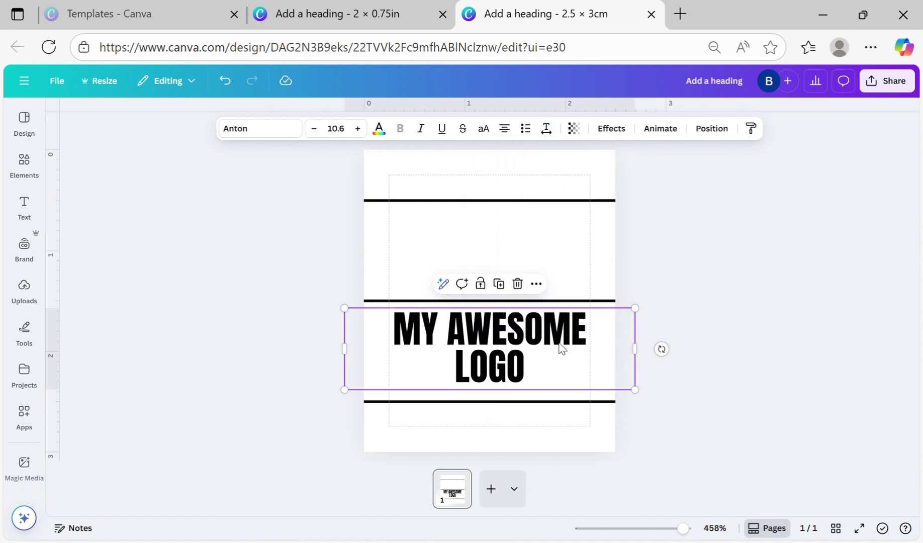
- Position the heading with equal gaps to the middle and bottom lines, then reselect it
drag(489, 347, 495, 347)
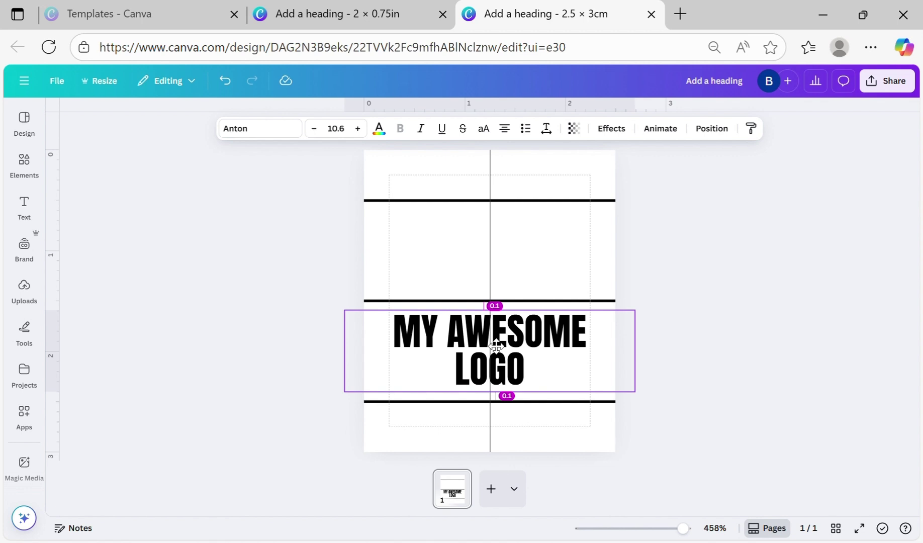
drag(494, 345, 495, 345)
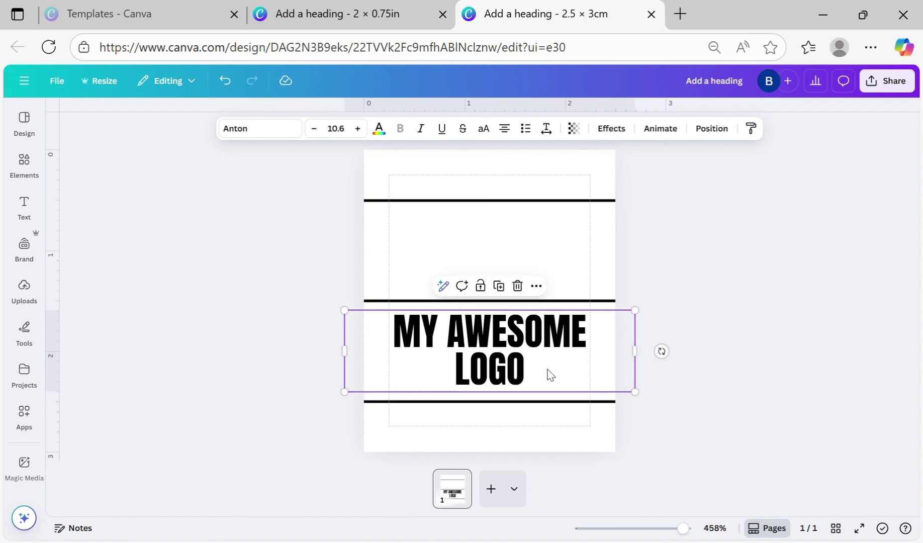
click(496, 347)
click(560, 372)
click(492, 326)
click(518, 424)
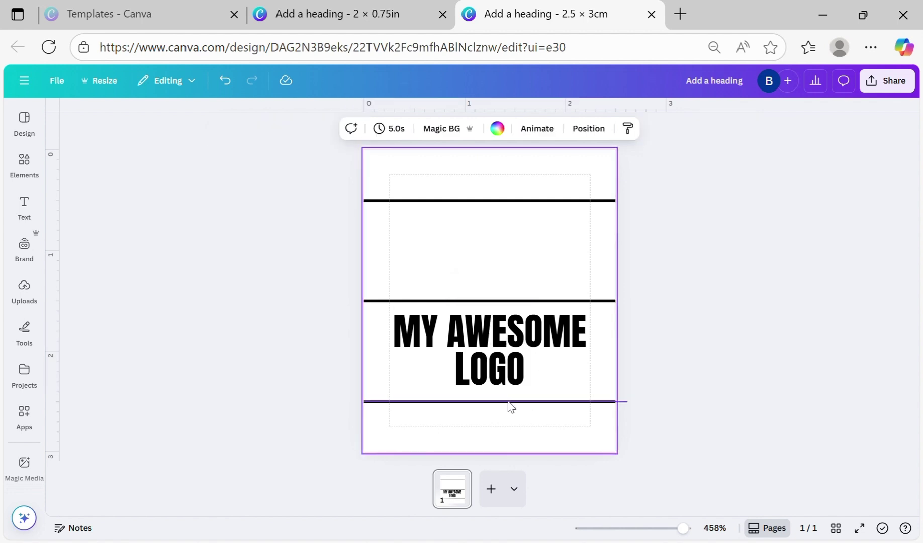
click(488, 353)
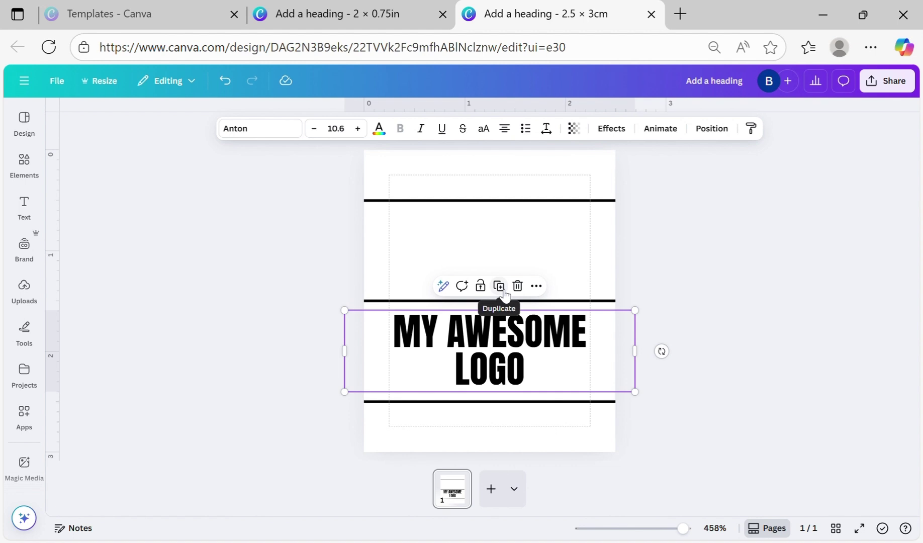
- Duplicate the heading, move the copy into the upper panel, and rotate it 180°
key(ctrl+z)
click(499, 286)
mouse_move(527, 378)
mouse_down()
mouse_move(511, 293)
mouse_move(486, 243)
mouse_up()
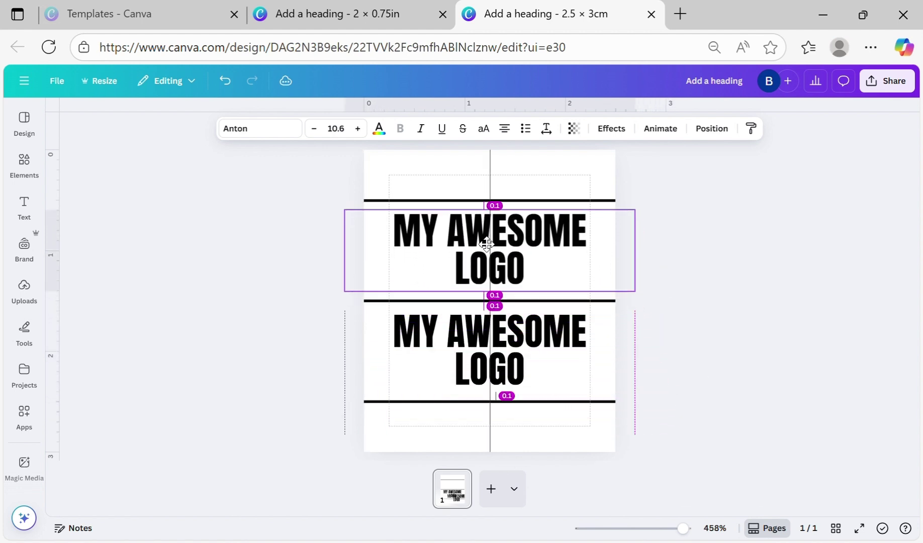
drag(486, 244, 484, 243)
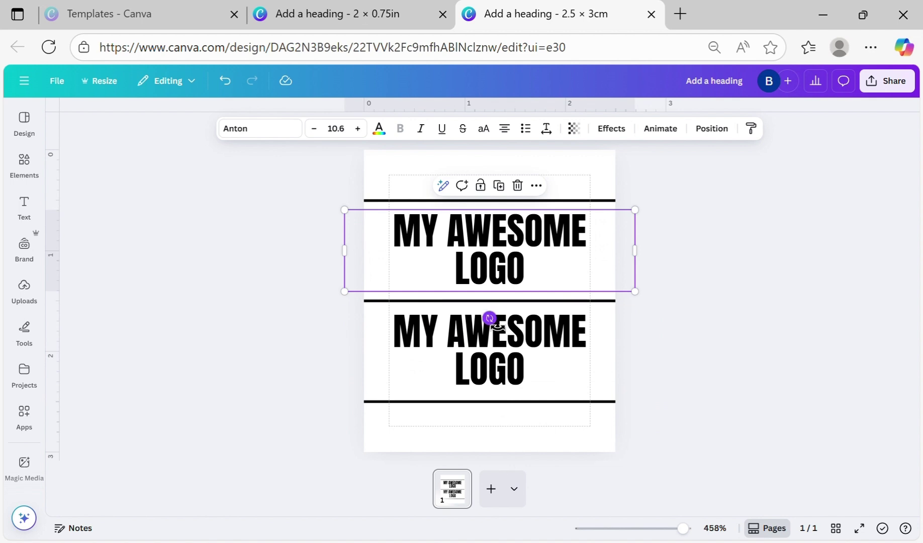
drag(490, 319, 378, 247)
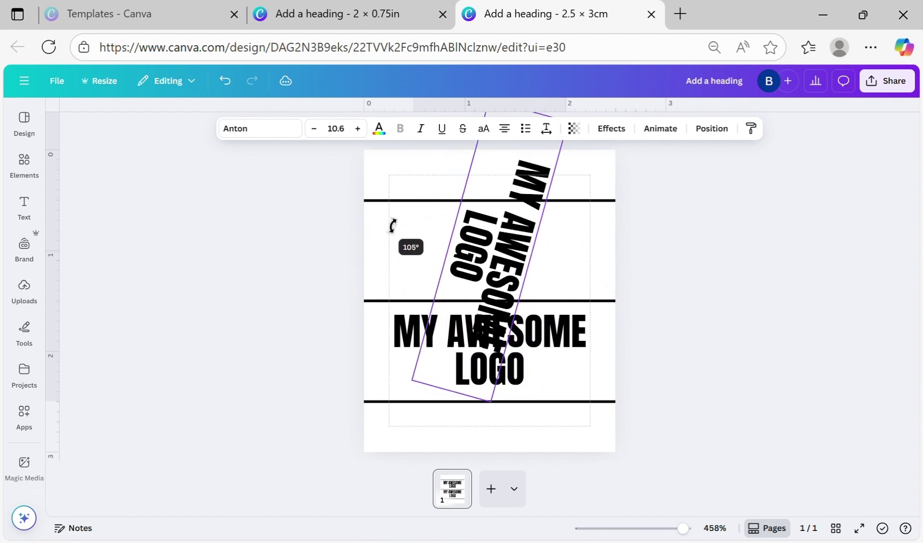
mouse_move(378, 247)
mouse_down()
mouse_move(450, 187)
mouse_move(502, 193)
mouse_up()
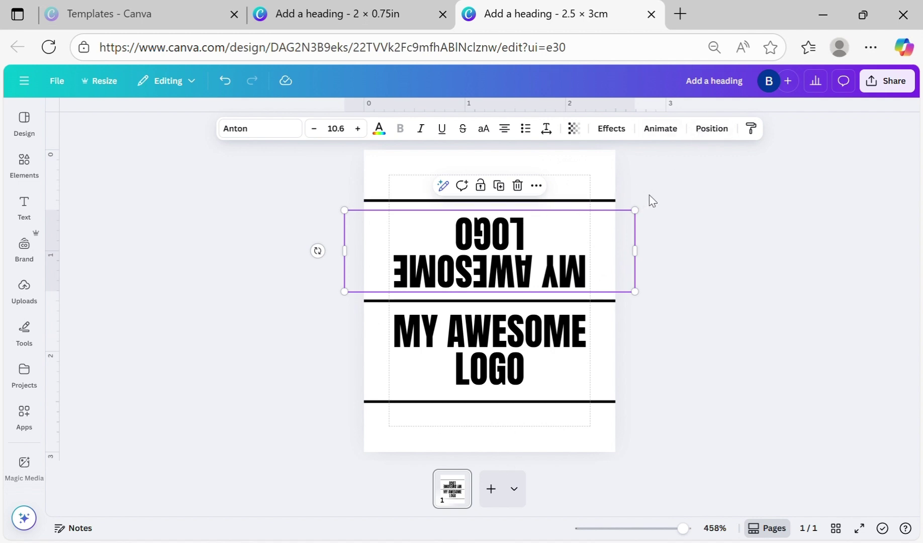
- Enter a rotation of -180 for the upside-down heading in Position
click(711, 128)
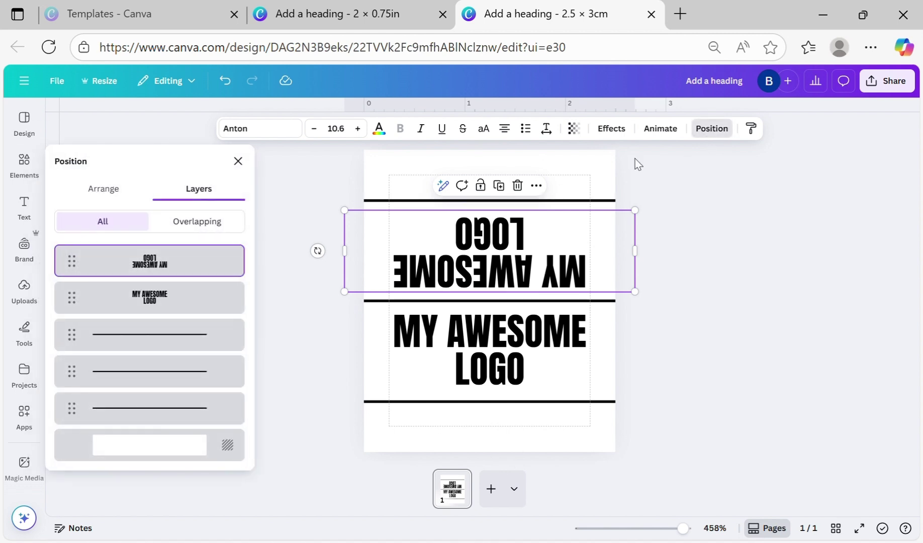
click(116, 199)
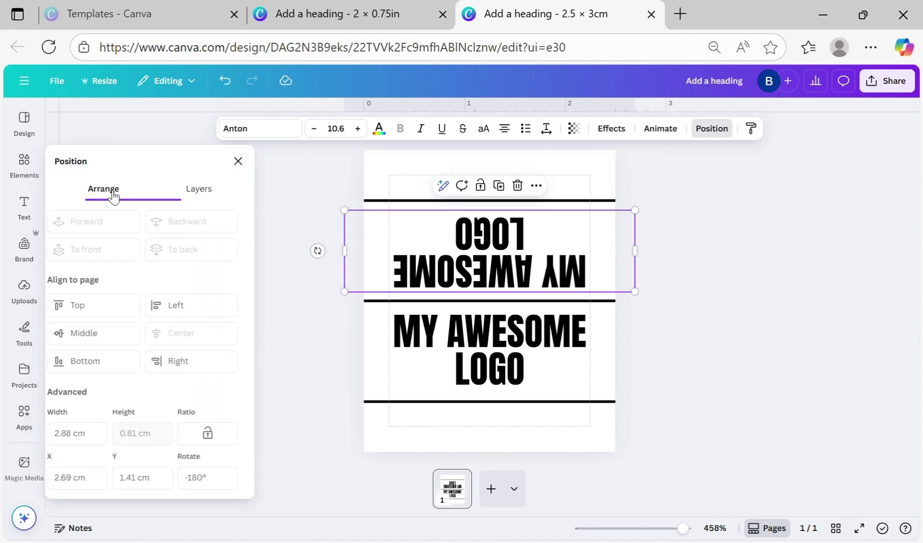
click(216, 476)
text(-180)
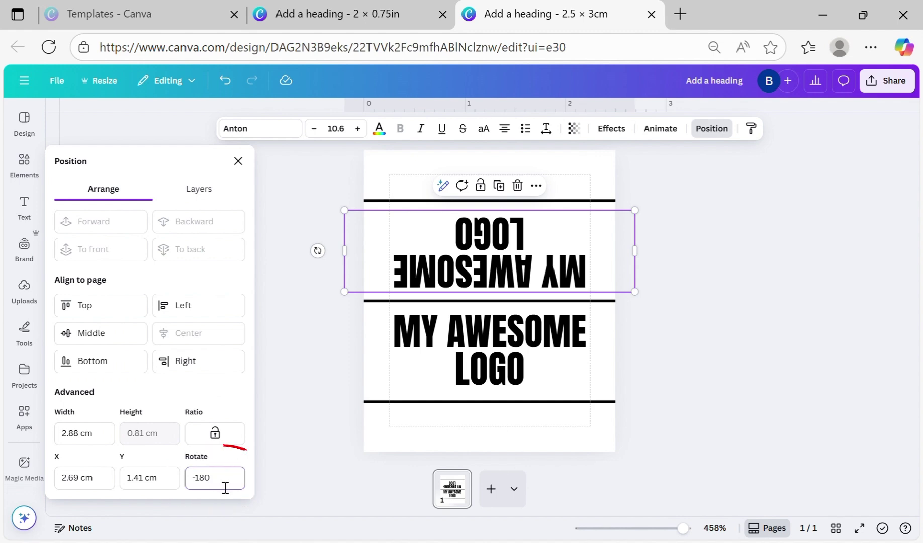
key(BackSpace)
key(BackSpace)
text(6)
key(Return)
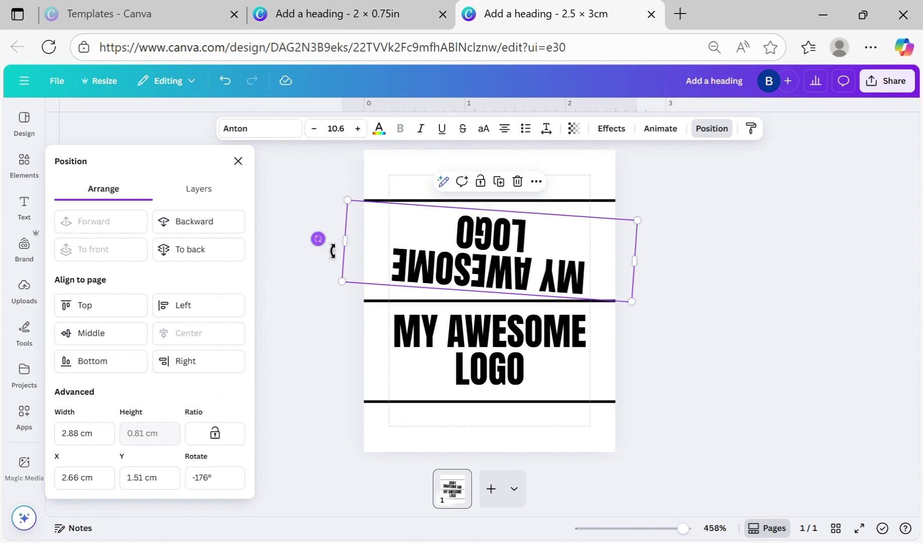
- Reapply the exact 180° rotation and realign the heading between the top and middle lines
drag(332, 250, 320, 240)
click(220, 479)
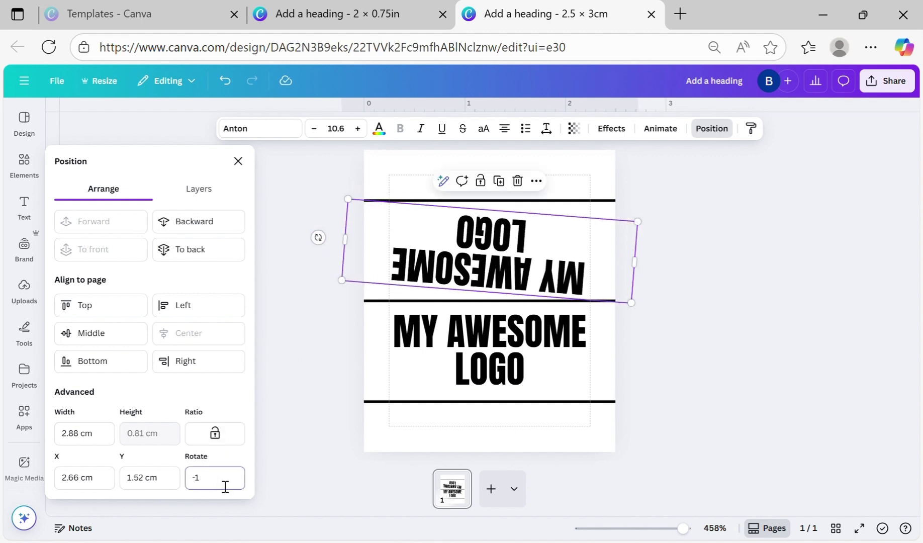
text(80)
key(Return)
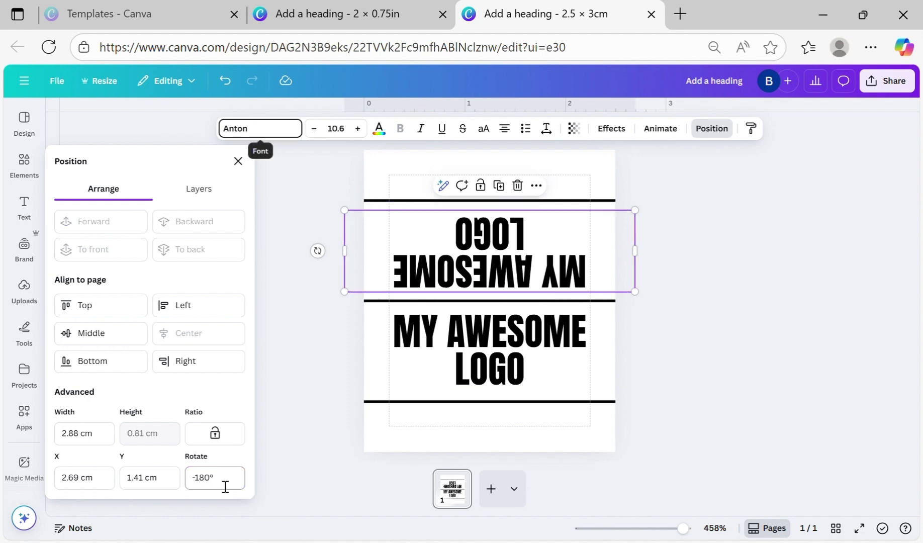
key(Escape)
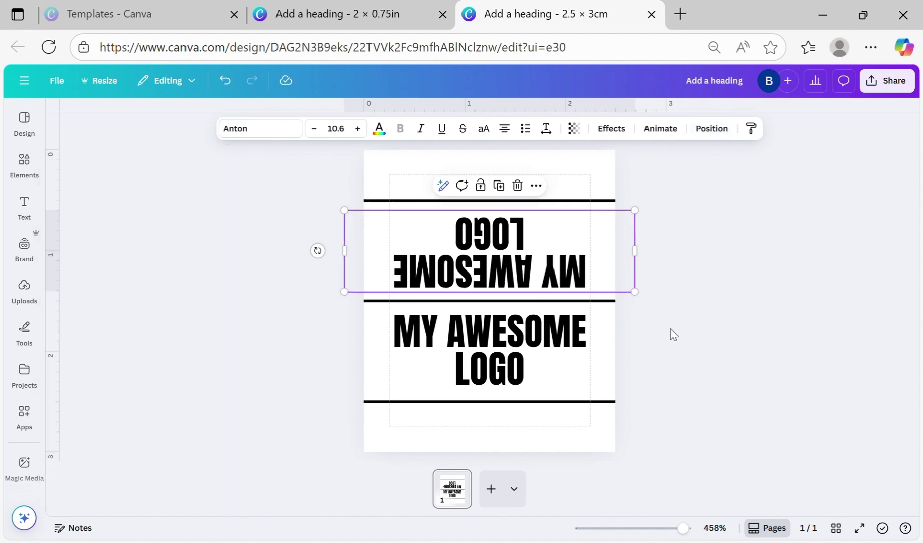
key(Escape)
drag(510, 273, 506, 273)
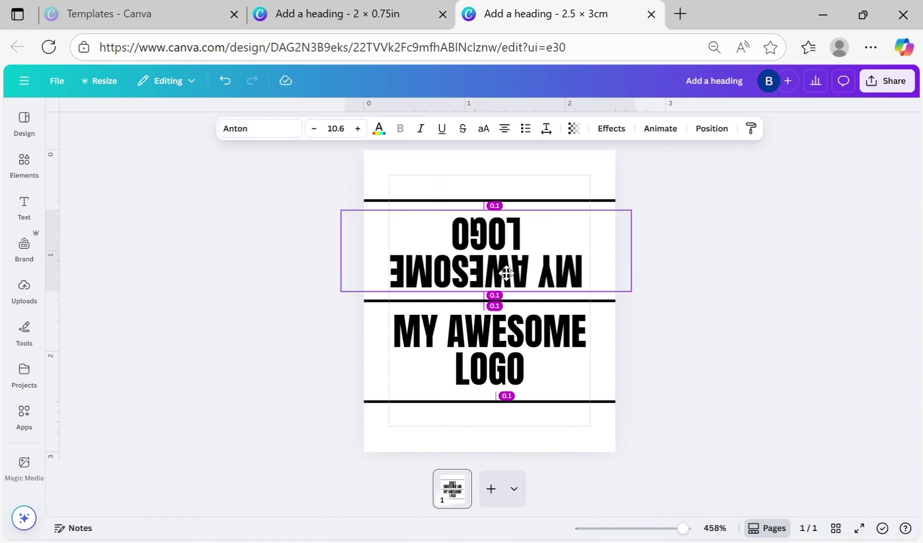
drag(506, 273, 507, 273)
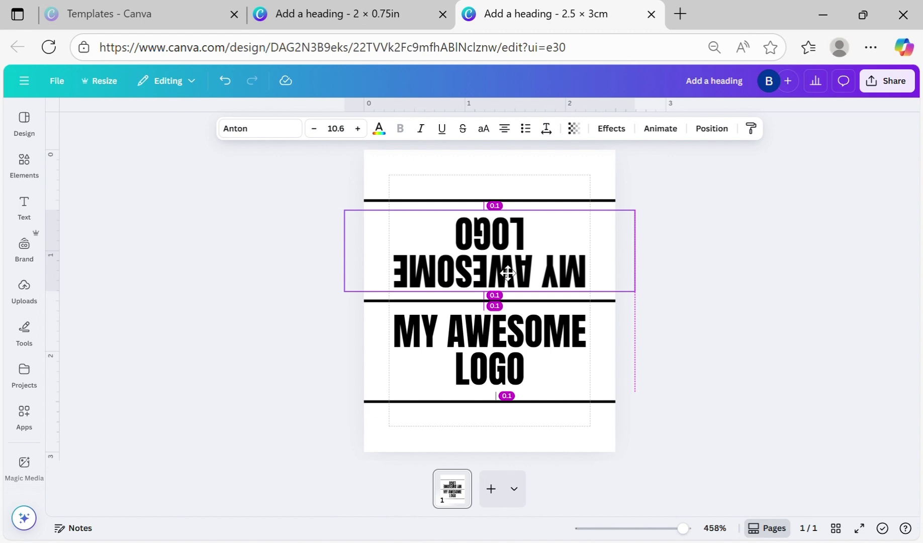
- Group the upright and upside-down headings in the Layers list
drag(506, 273, 507, 273)
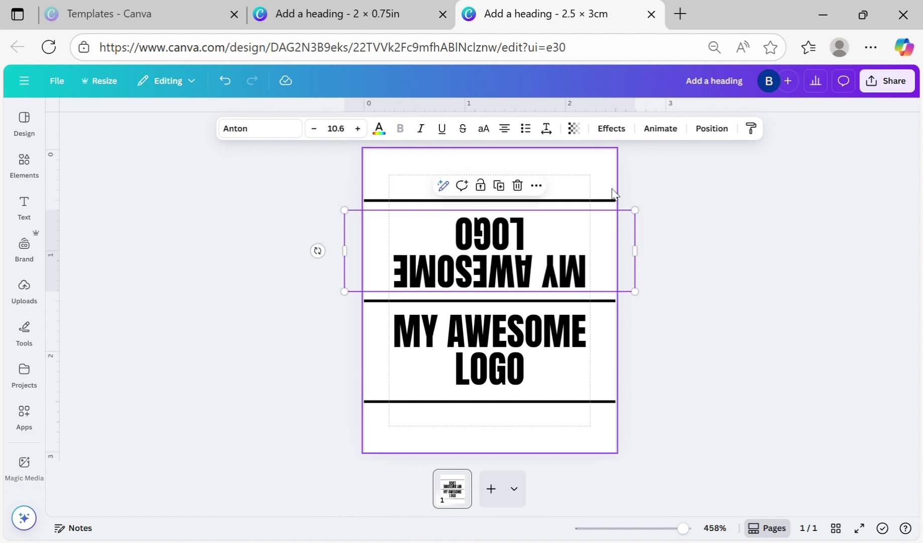
click(703, 130)
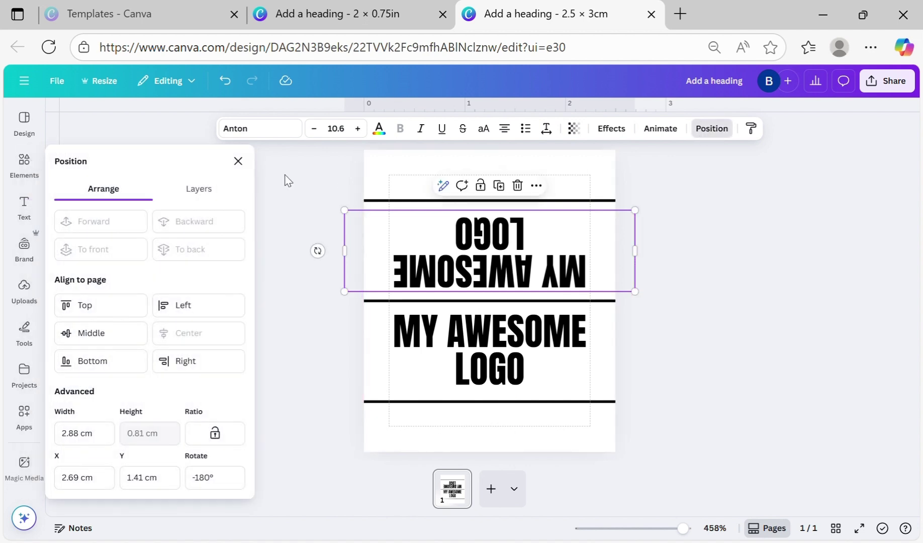
click(212, 188)
mouse_move(149, 297)
shift+click(179, 291)
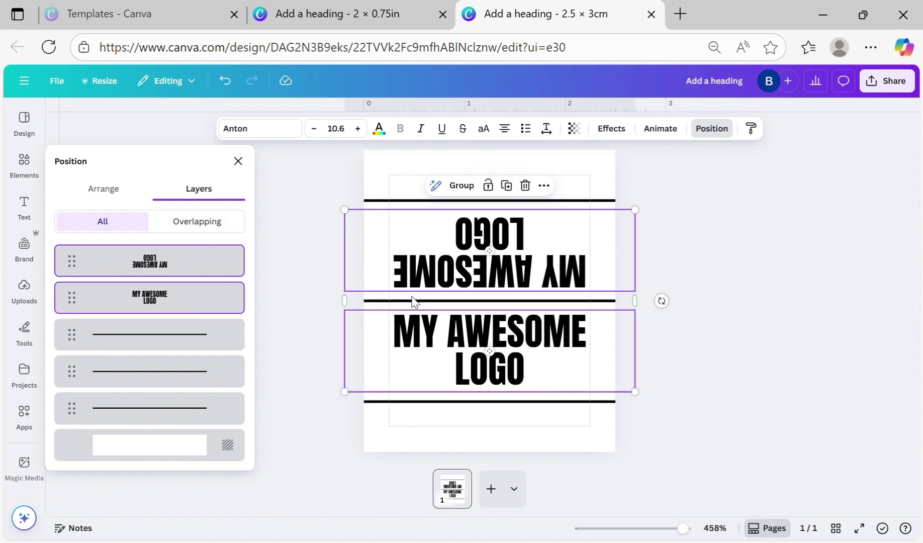
click(462, 186)
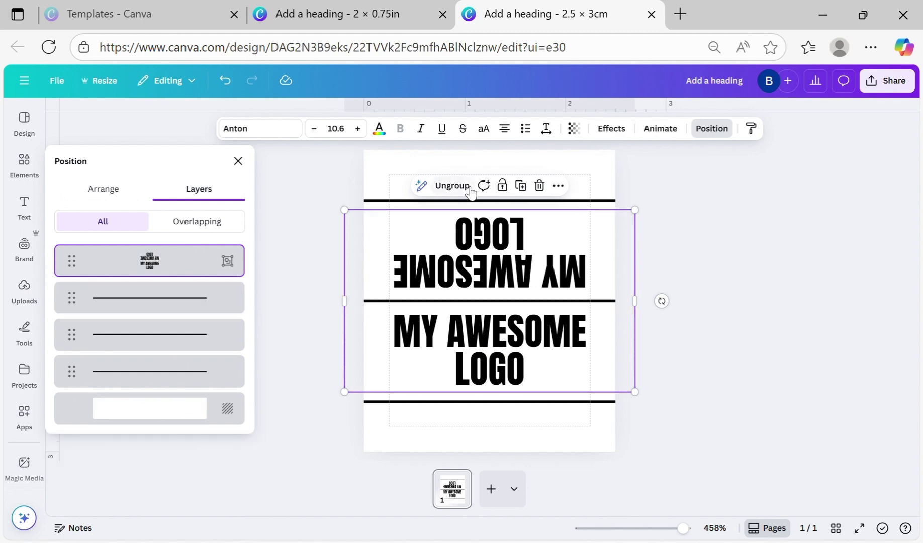
- Select the three black line layers together
click(164, 299)
shift+click(165, 298)
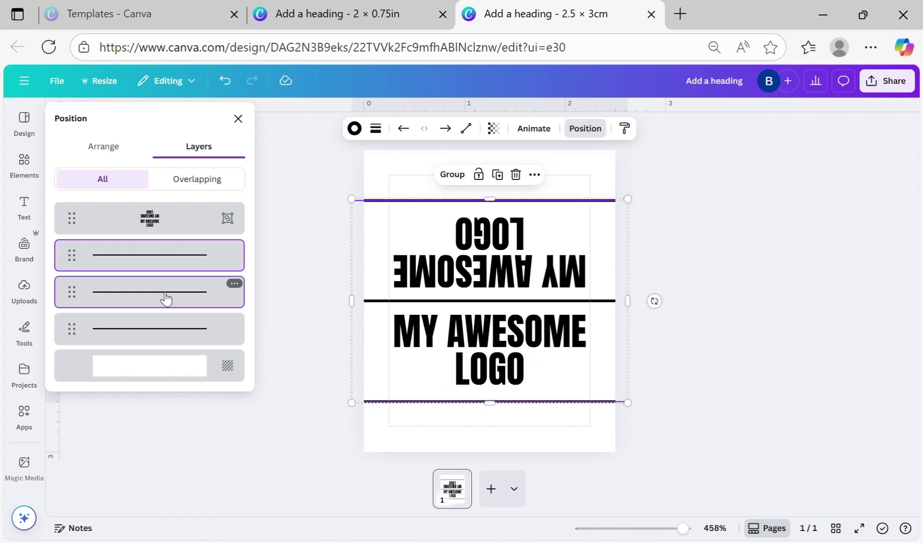
shift+click(171, 326)
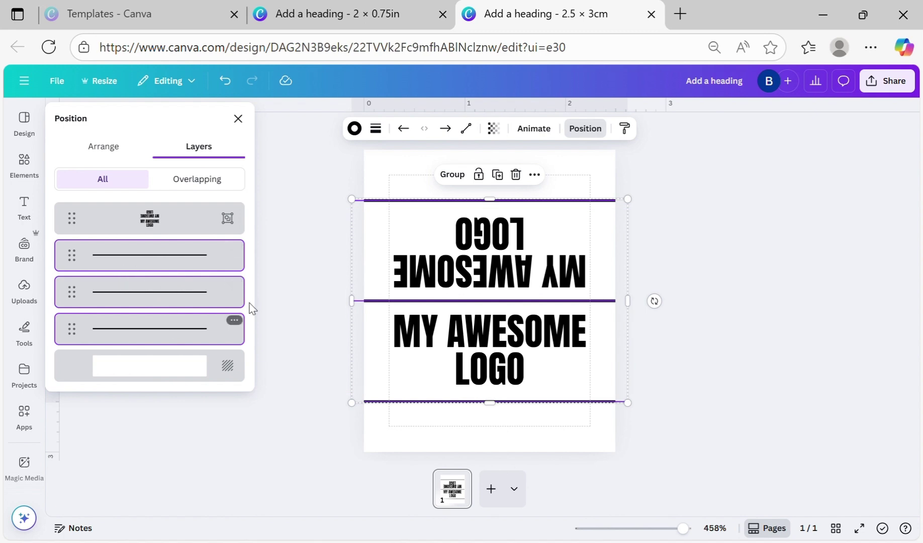
- Delete the three selected lines and lock the grouped headings' position on the label
click(516, 175)
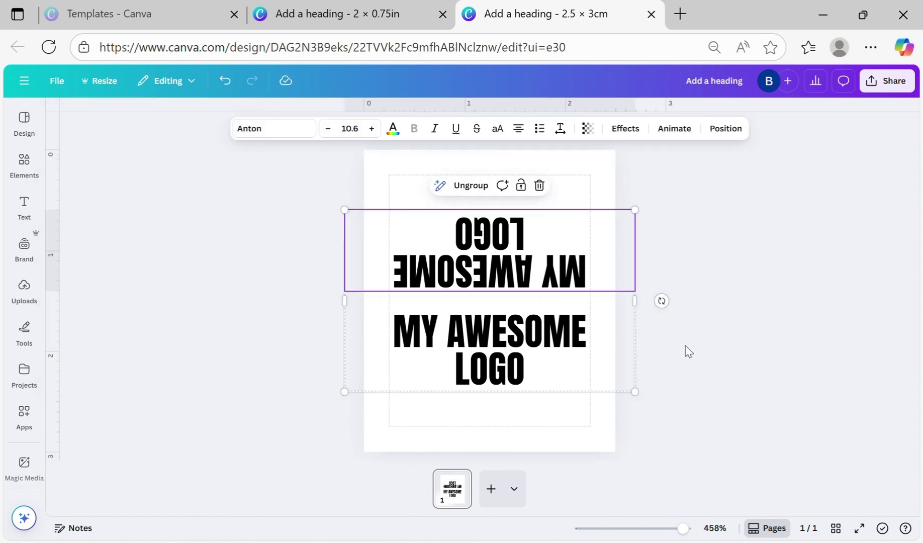
click(702, 326)
click(530, 268)
click(522, 185)
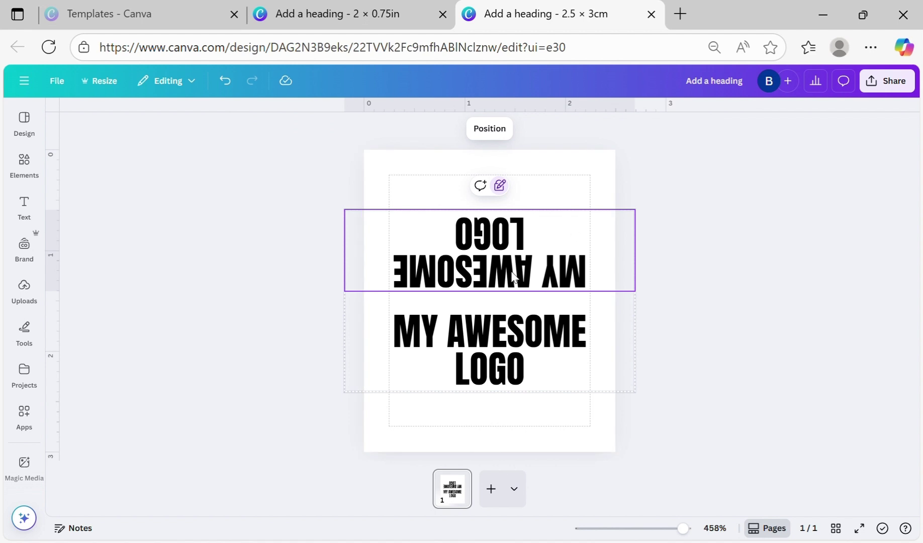
click(692, 333)
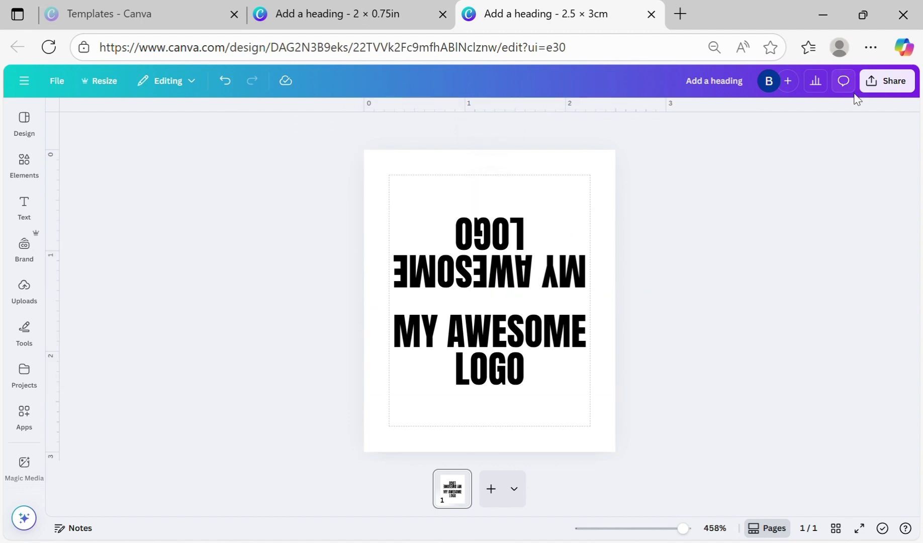
- Open the Share download settings and close them without downloading
click(873, 84)
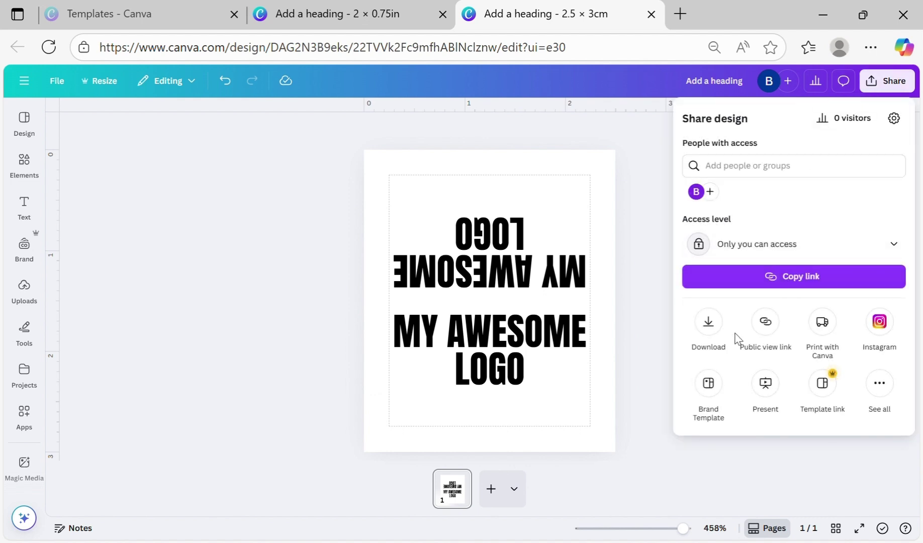
click(708, 328)
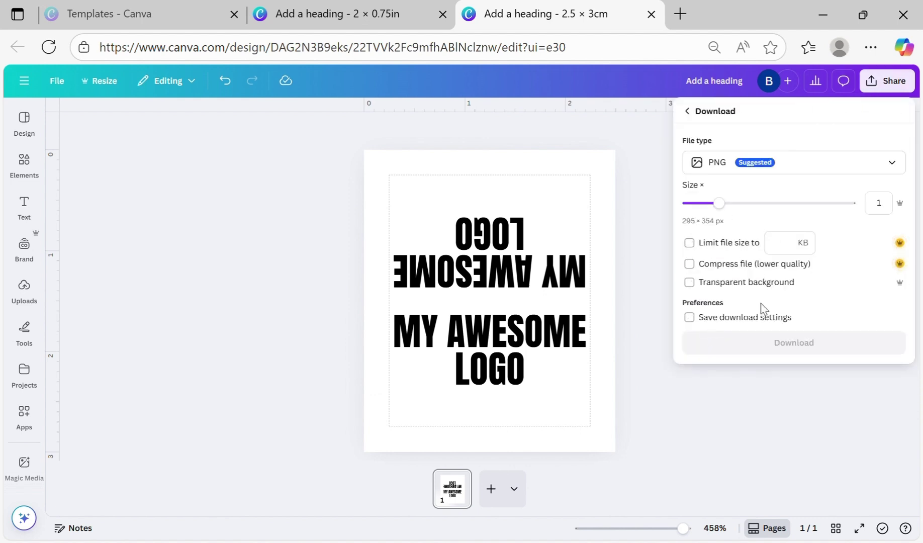
click(741, 348)
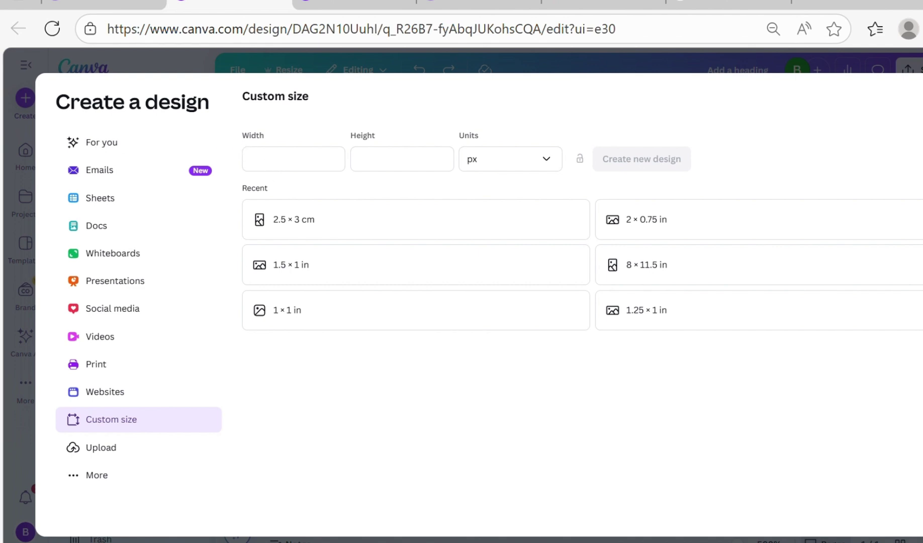
- Switch the custom size units to inches and enter the 8 × 11.5 in dimensions
click(307, 171)
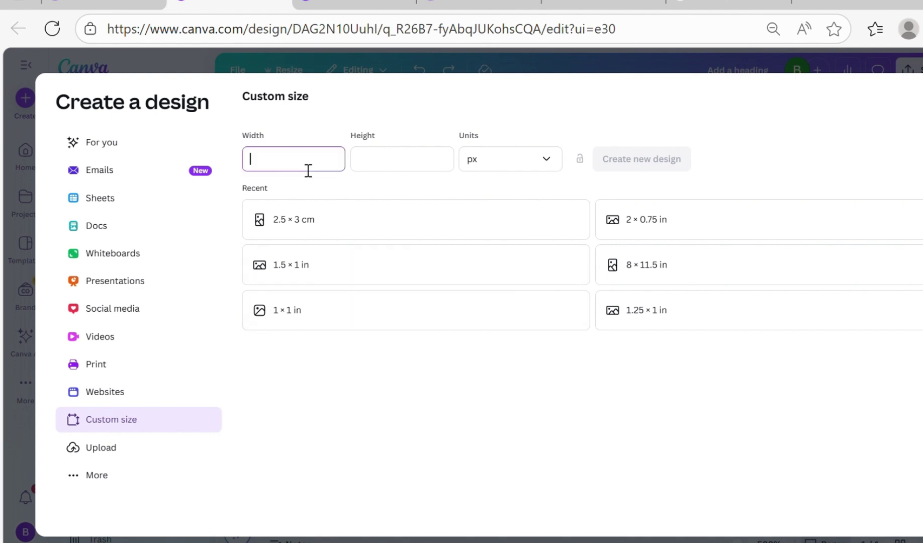
click(494, 160)
click(494, 215)
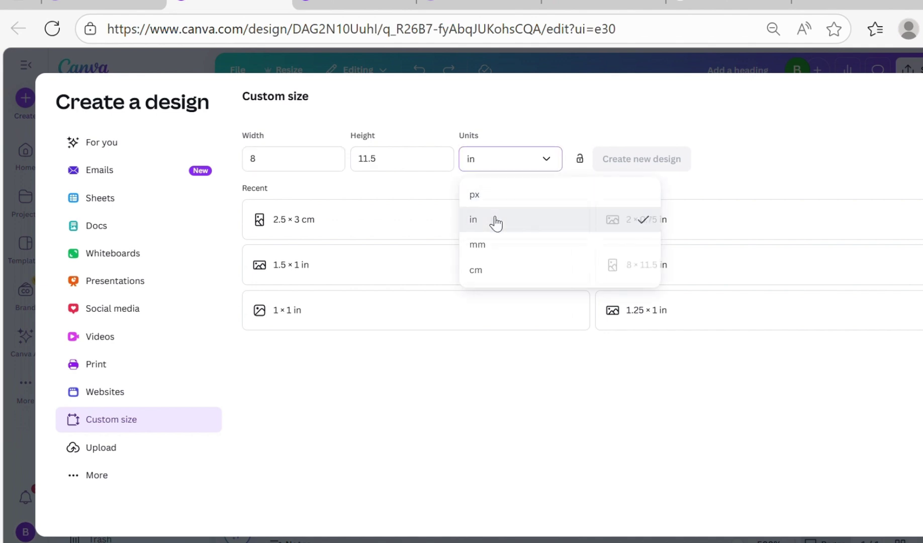
click(278, 169)
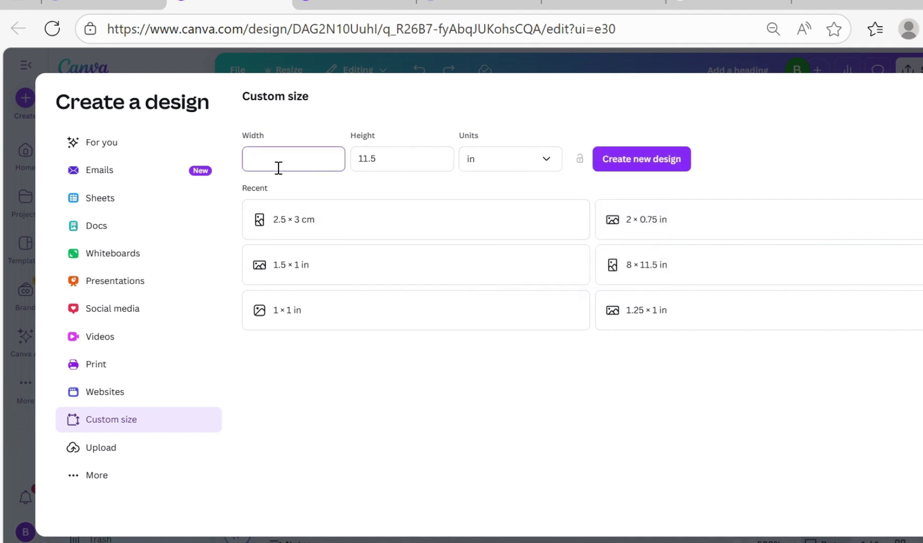
click(447, 187)
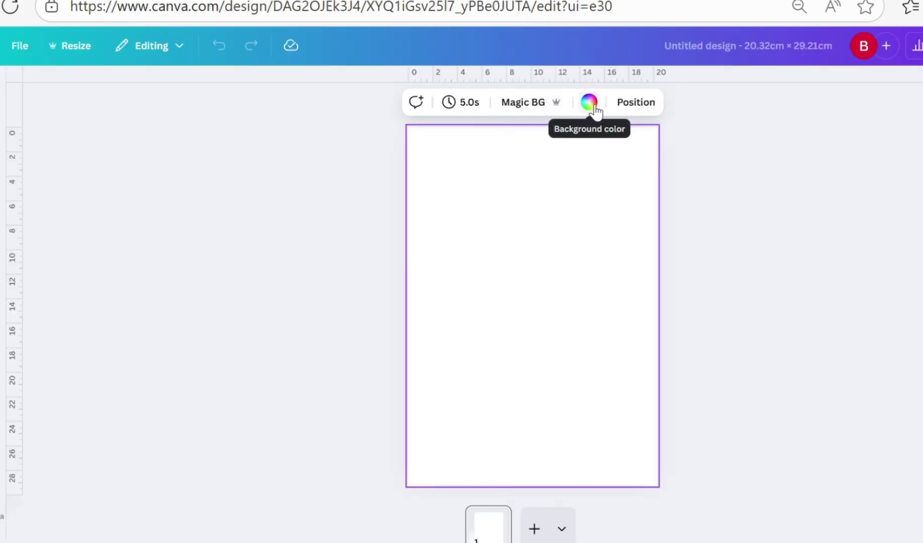
- Make the new page's background light grey
click(587, 108)
click(184, 338)
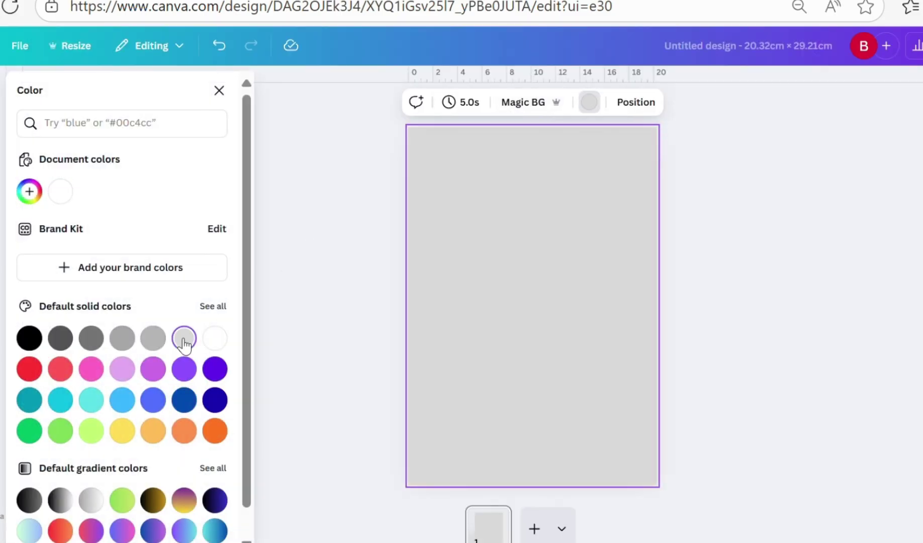
click(298, 331)
click(244, 321)
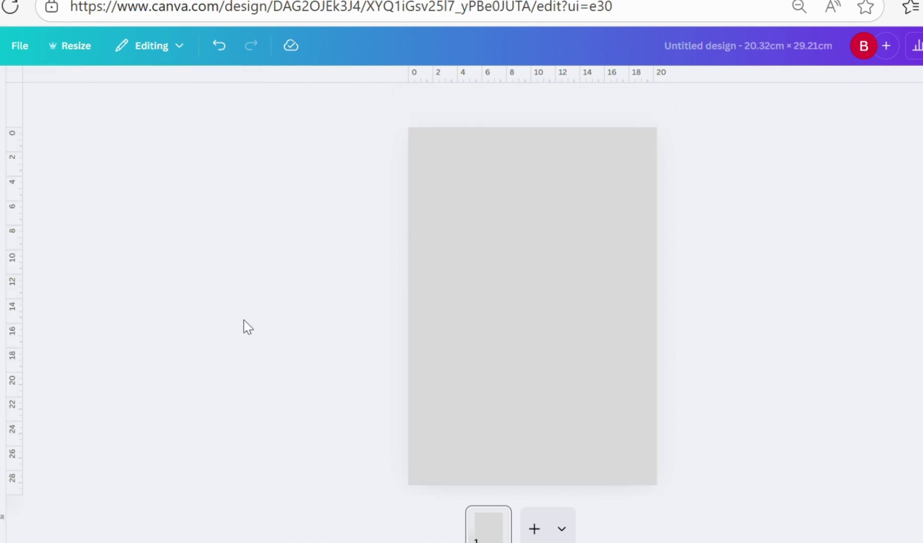
- Place the uploaded logo image on the page and shrink it to about 2.5 × 3 cm
click(12, 292)
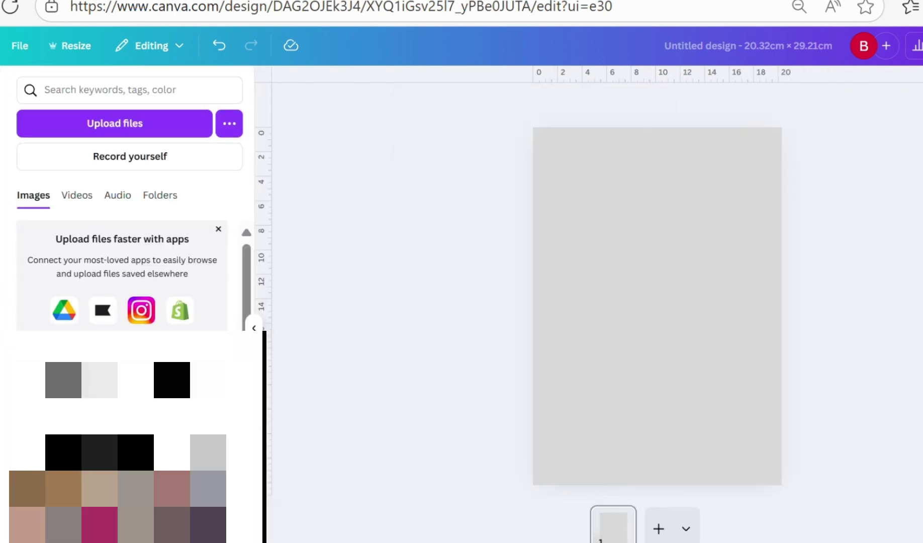
drag(63, 380, 544, 279)
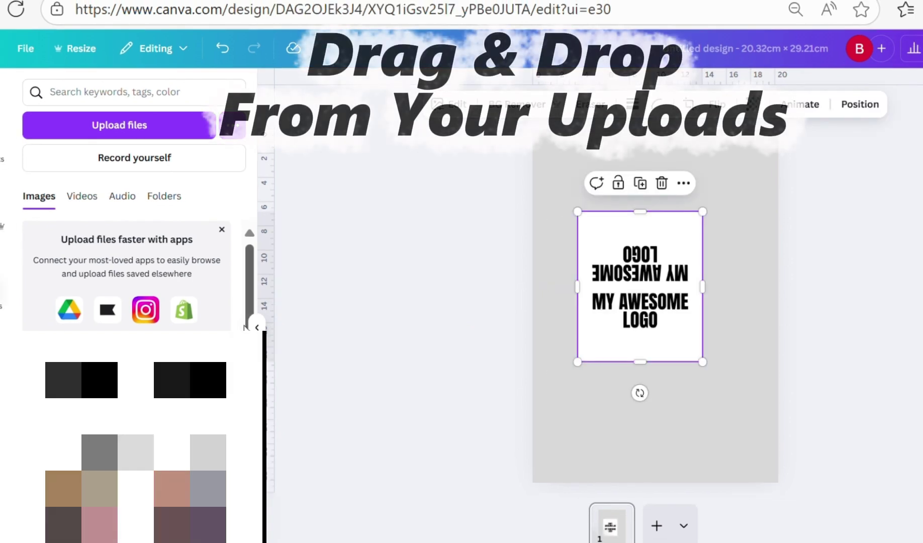
click(256, 327)
click(483, 400)
click(516, 310)
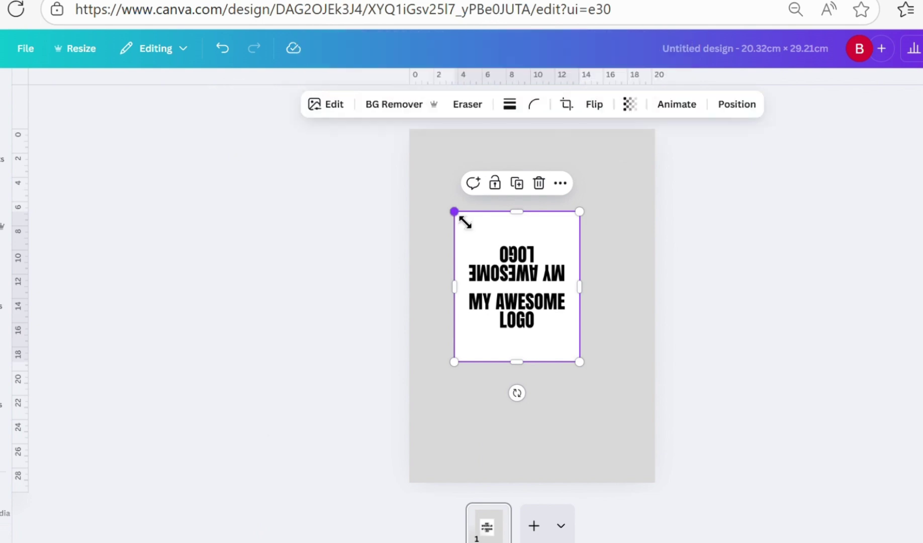
drag(464, 222, 557, 339)
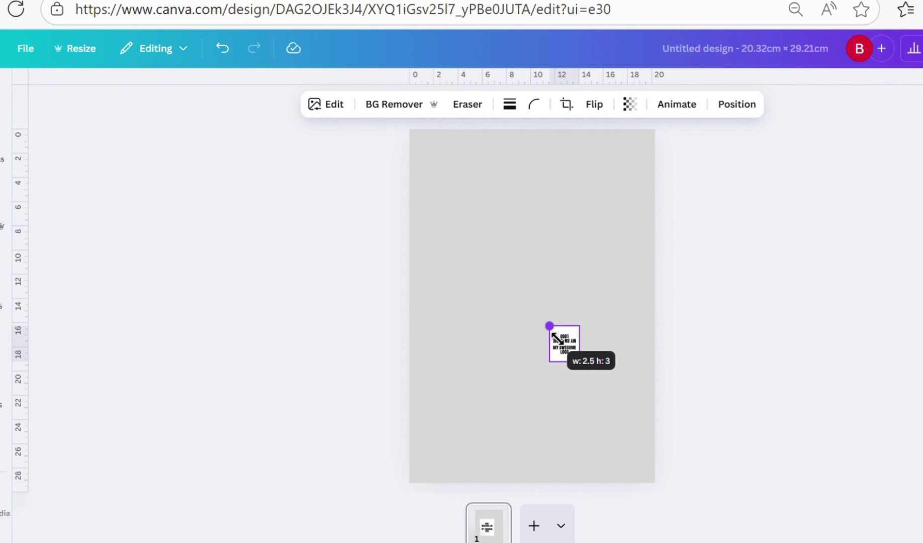
drag(554, 338, 554, 339)
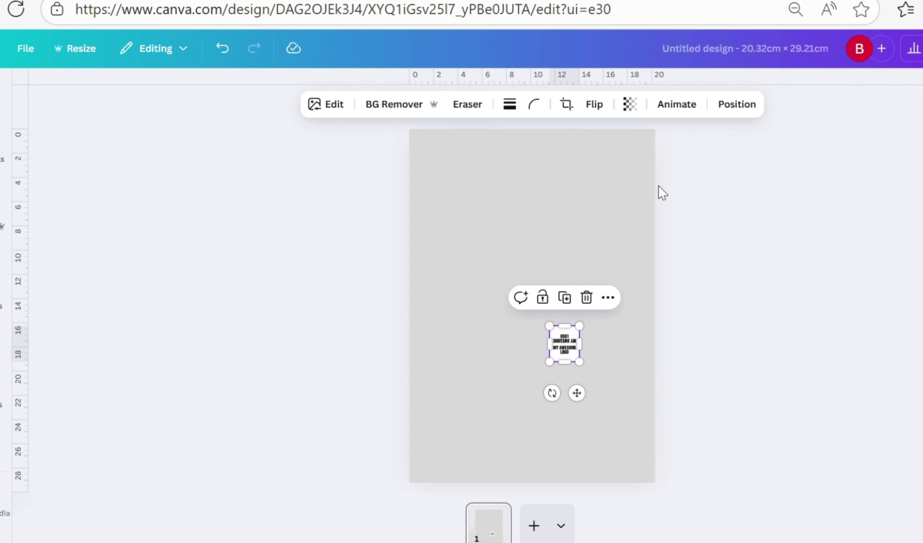
- Enter a 2.5 cm width and 3 cm height for the logo in Position
click(742, 107)
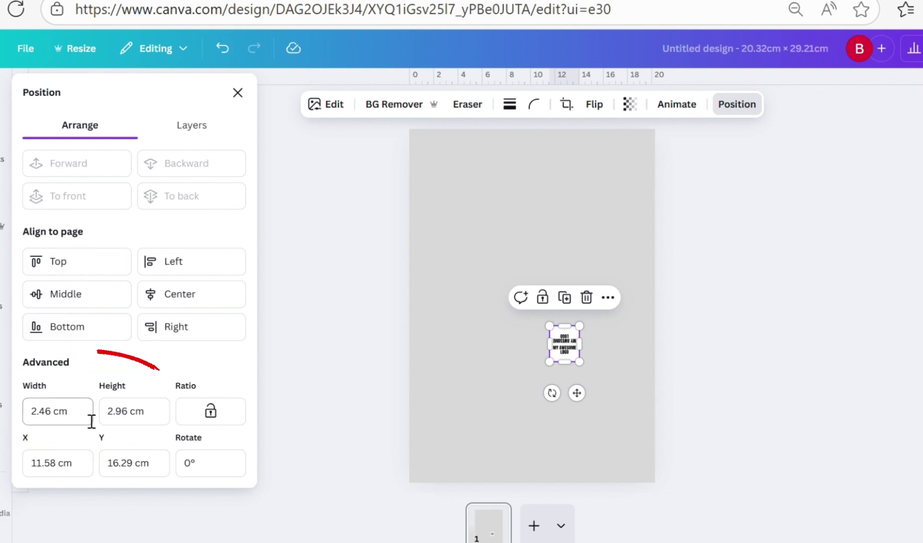
click(60, 418)
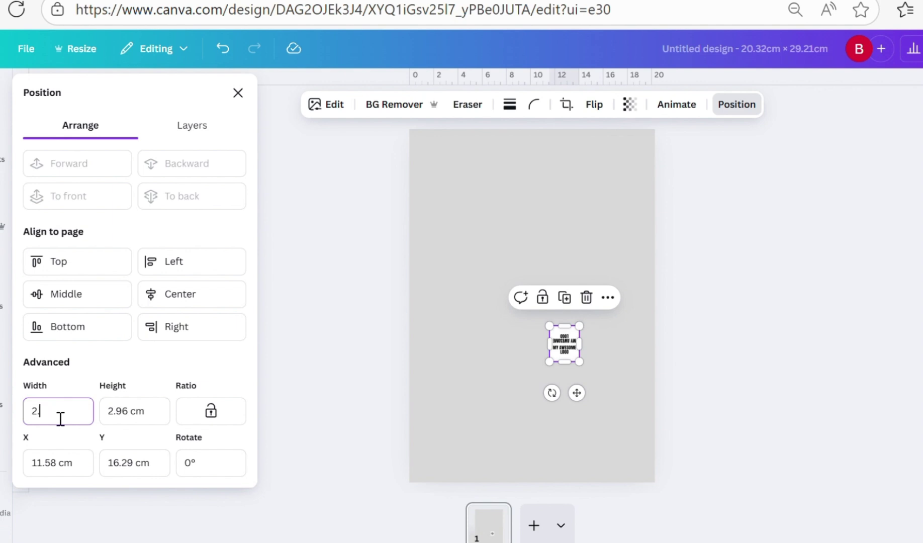
text(.5)
key(Tab)
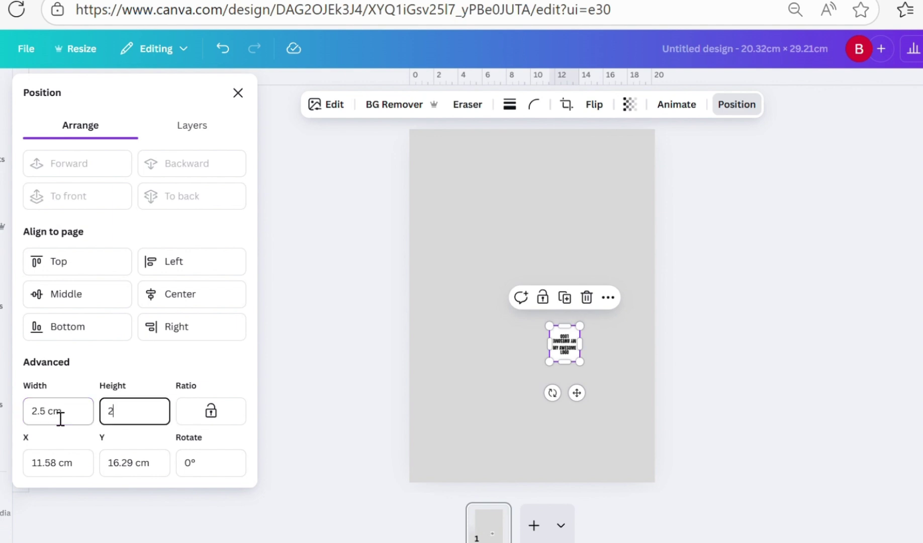
text(3)
key(Tab)
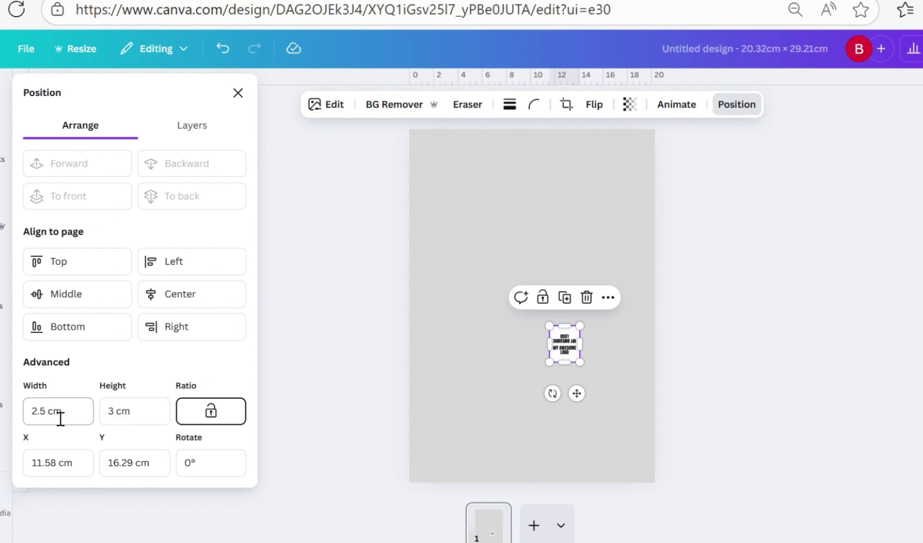
- Apply the new size and drag the logo to the page's top-left corner
click(566, 464)
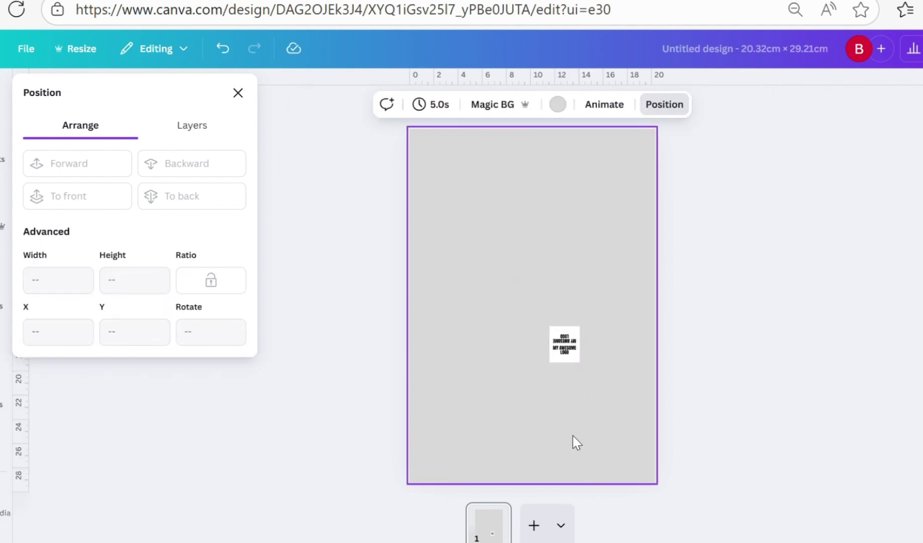
click(563, 344)
drag(560, 339, 439, 157)
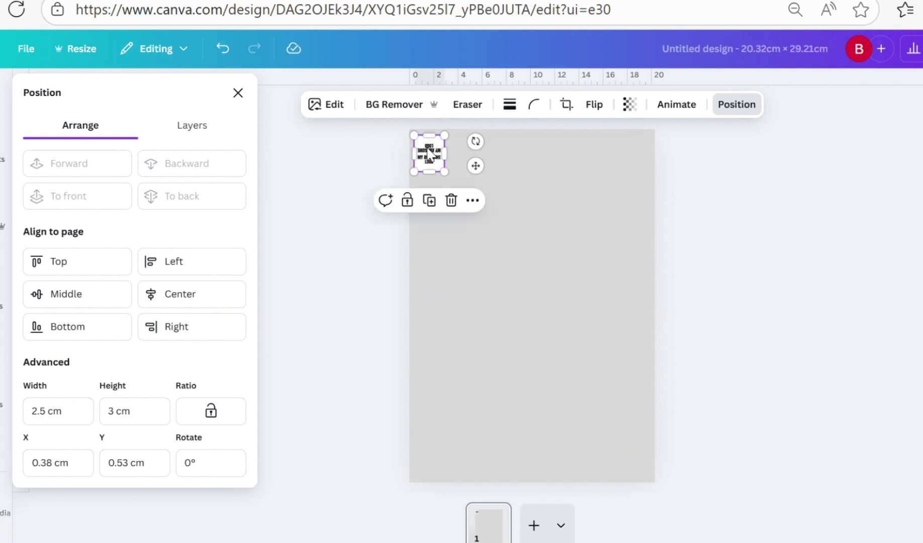
- Duplicate the logo six times to form a top row of seven labels
click(429, 200)
drag(445, 159, 473, 156)
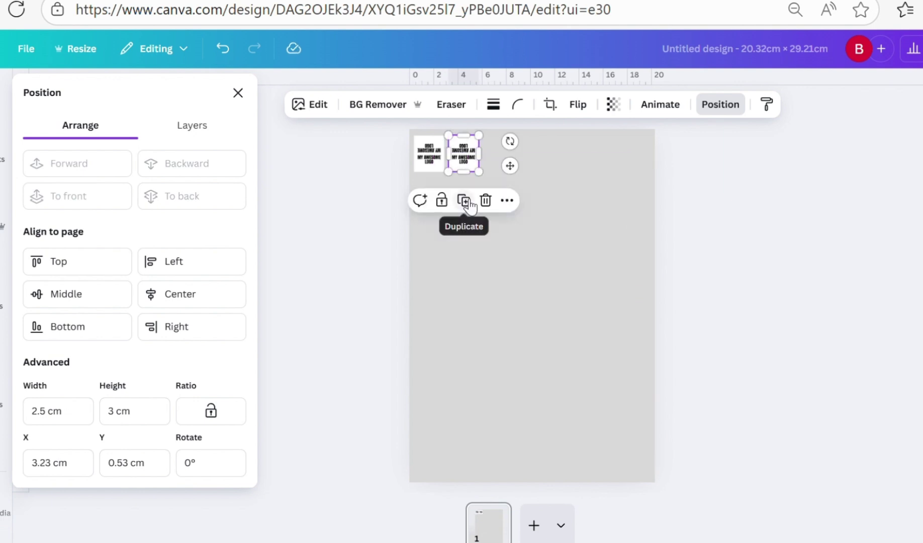
click(465, 201)
click(497, 202)
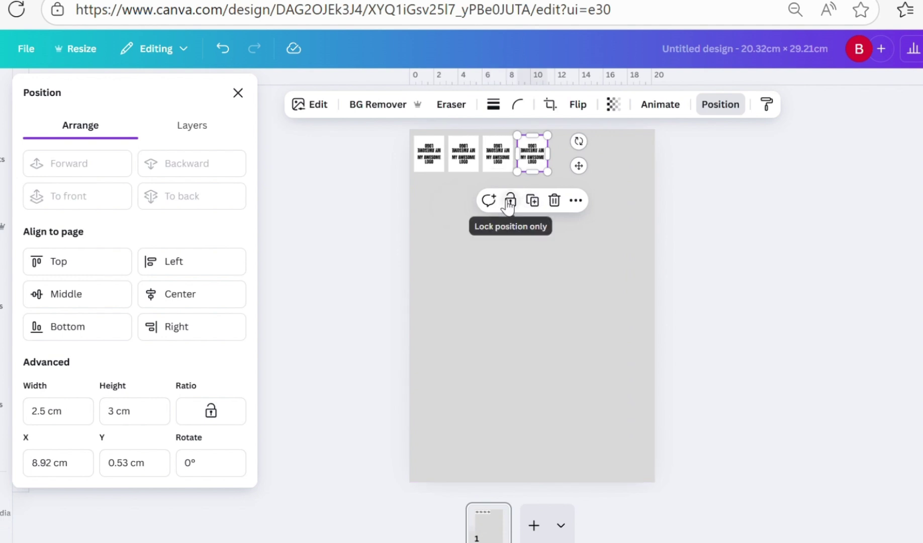
click(532, 200)
click(566, 200)
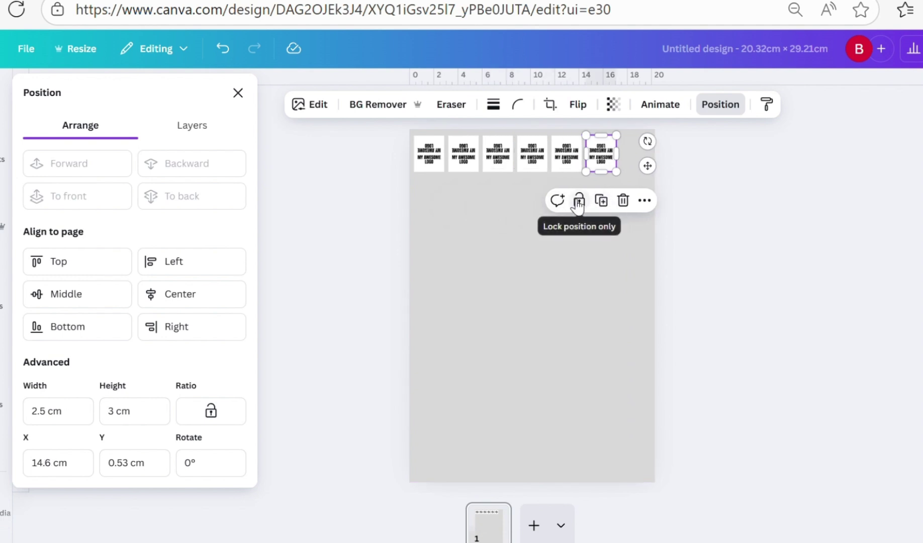
click(601, 200)
click(600, 273)
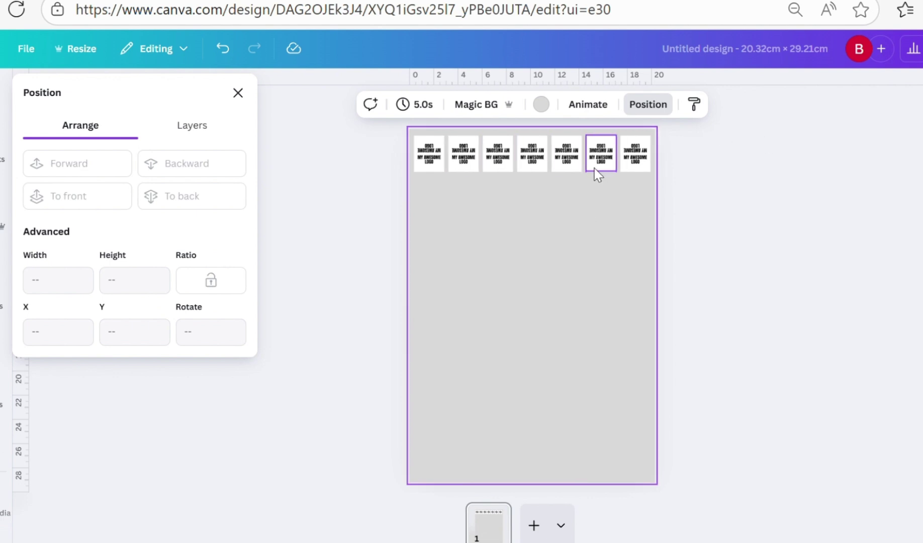
- Select all seven logo layers and group them into one row
click(227, 130)
click(166, 208)
shift+click(165, 263)
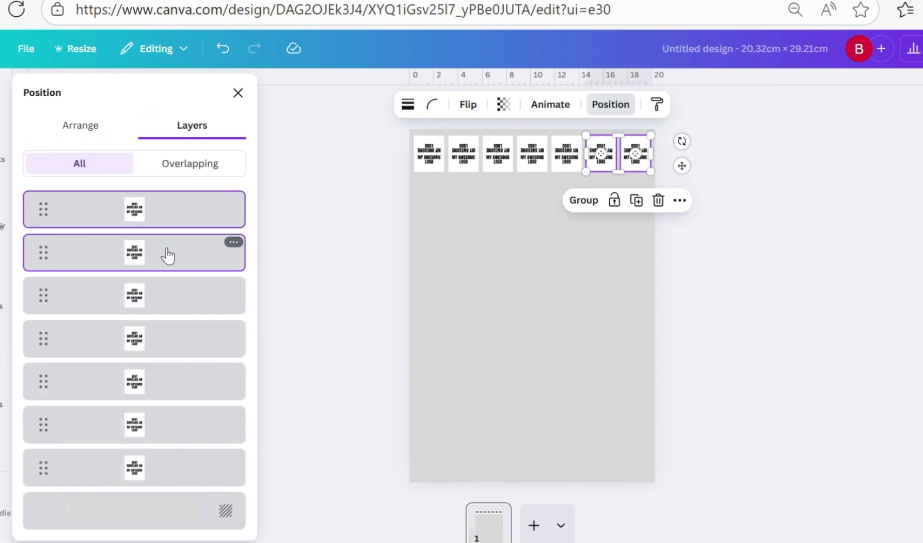
shift+click(162, 296)
shift+click(161, 339)
shift+click(159, 382)
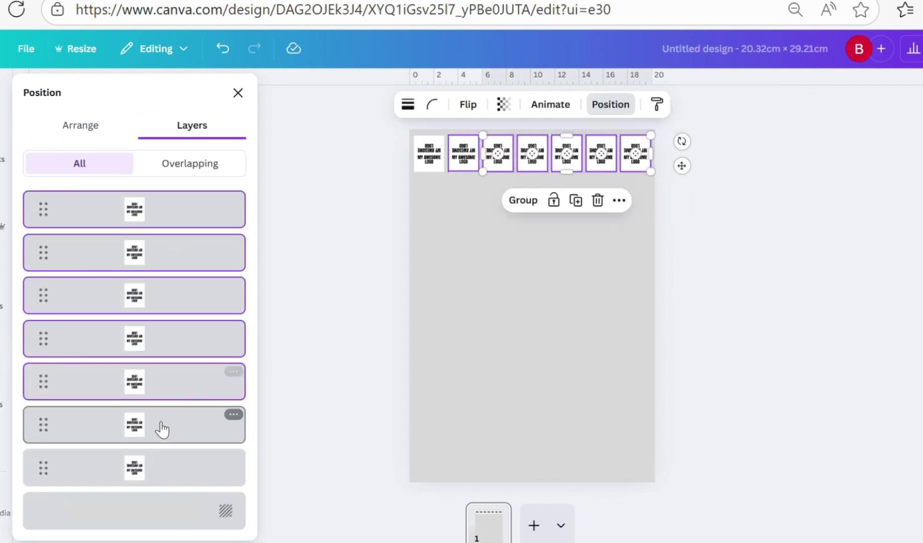
shift+click(161, 428)
shift+click(164, 469)
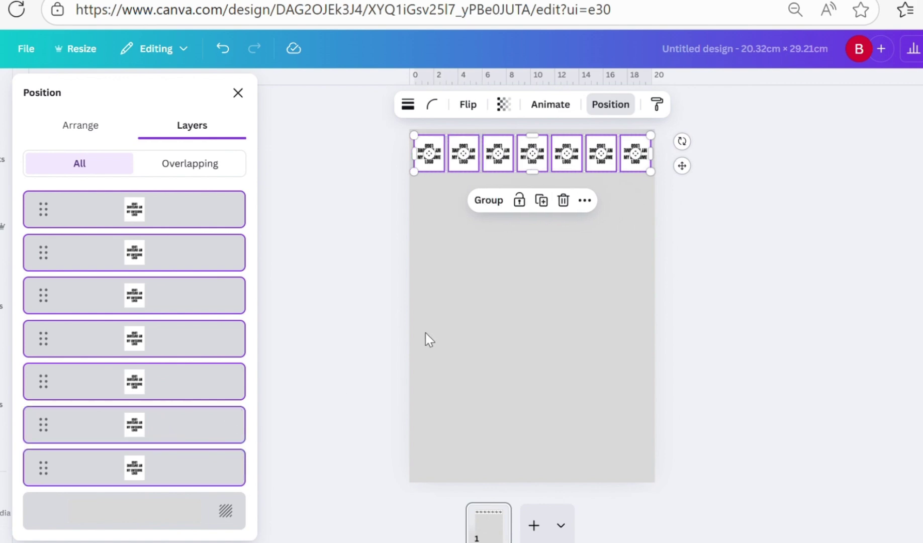
click(498, 202)
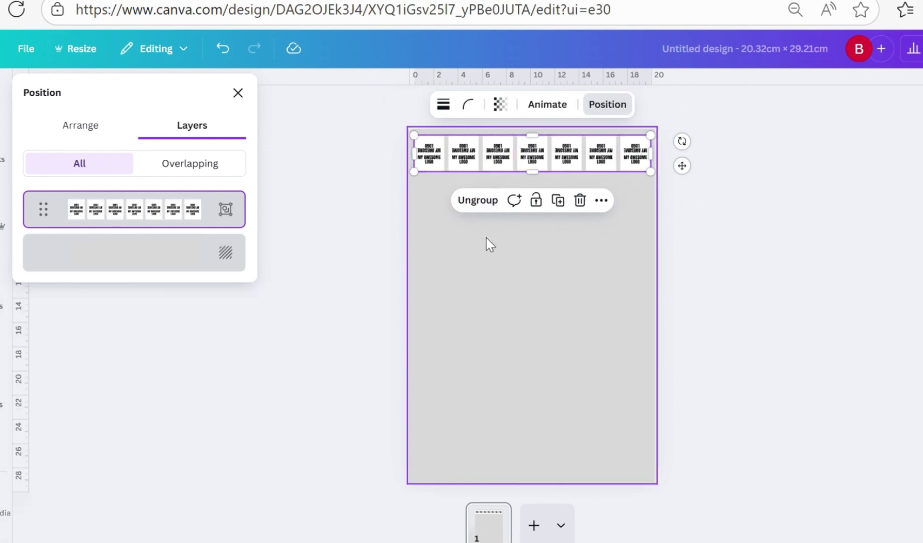
- Duplicate the logo row down the page until there are eight rows
click(559, 200)
drag(507, 171, 502, 202)
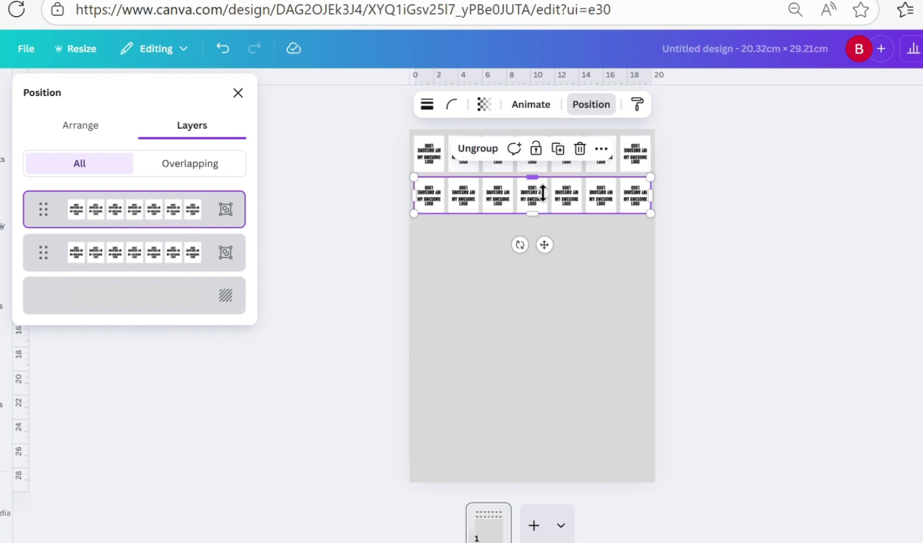
click(557, 149)
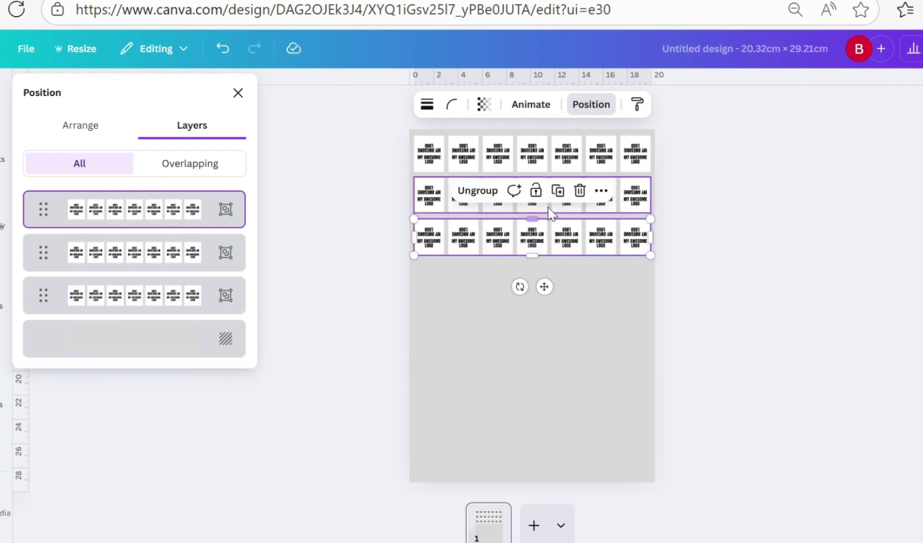
click(558, 191)
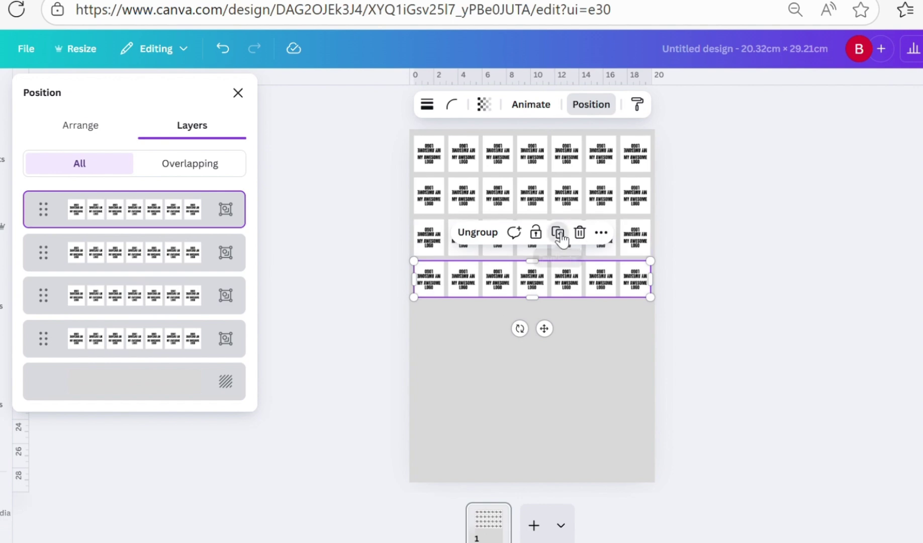
click(557, 232)
click(557, 275)
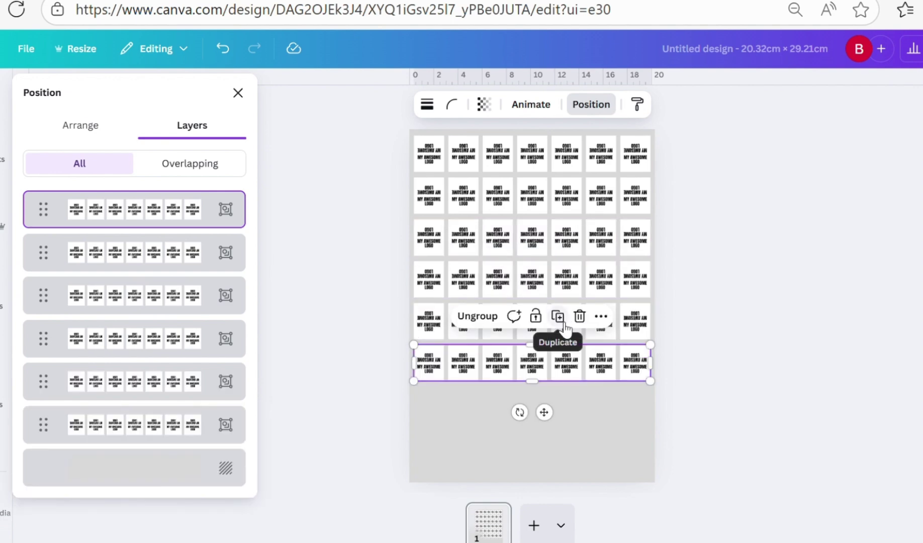
click(557, 315)
click(558, 357)
click(701, 296)
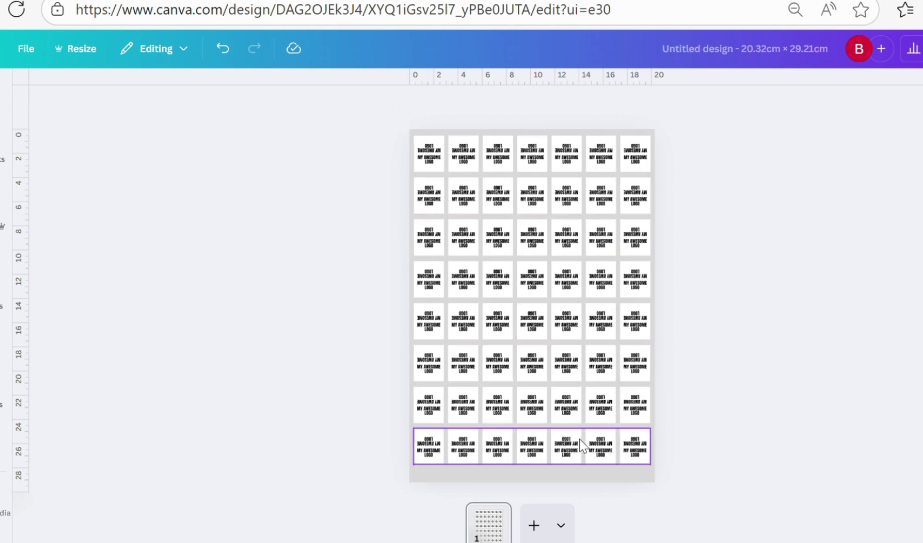
- Select all eight row layers, group them into one grid, and nudge it into place
click(560, 162)
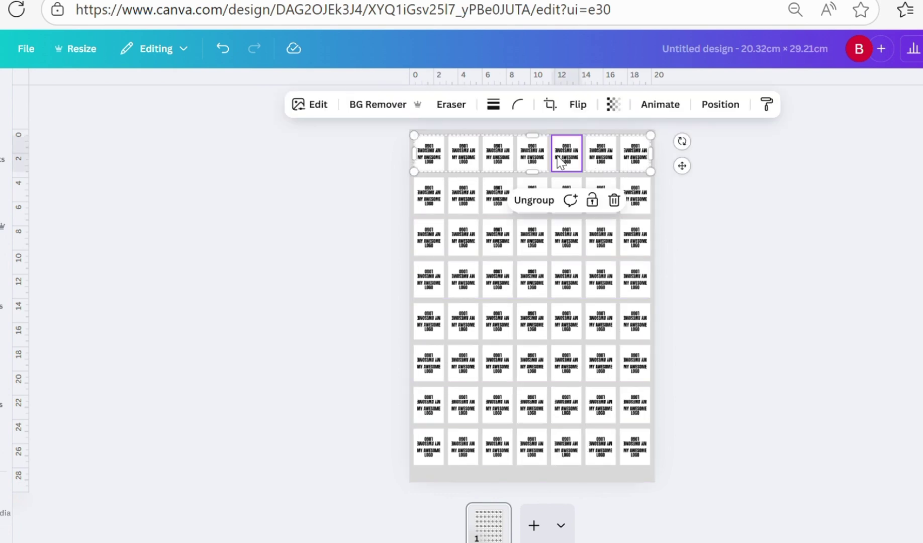
click(720, 104)
click(150, 209)
shift+click(153, 254)
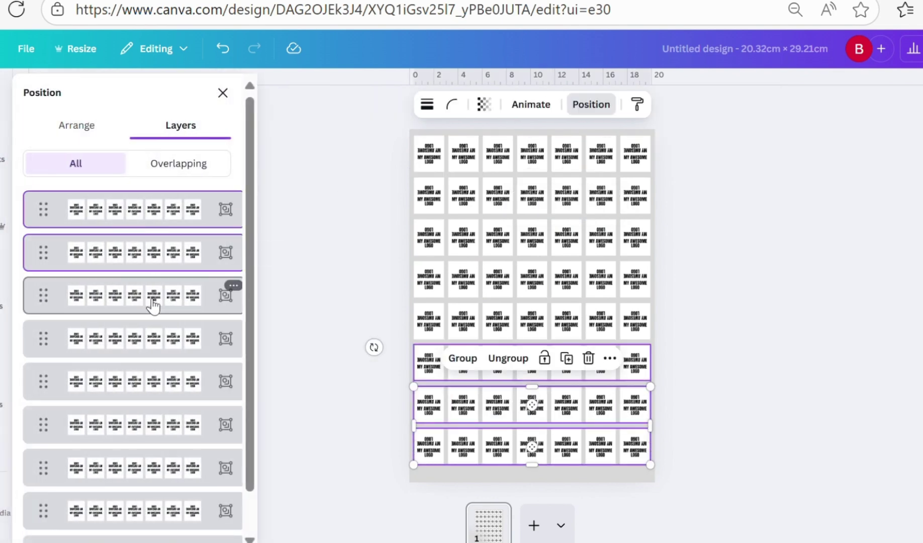
shift+click(154, 296)
shift+click(153, 339)
shift+click(152, 383)
shift+click(151, 424)
shift+click(153, 468)
shift+click(152, 510)
scroll(154, 476, down, 1)
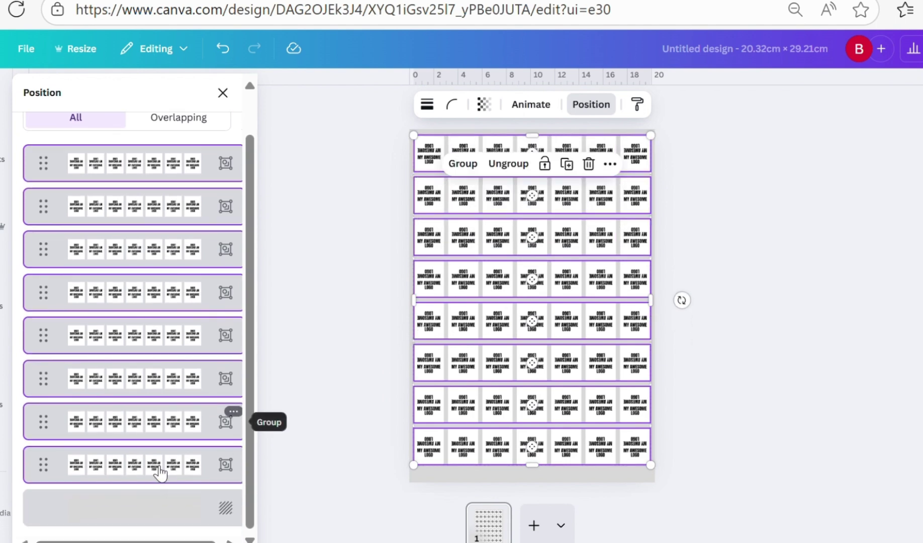
click(467, 164)
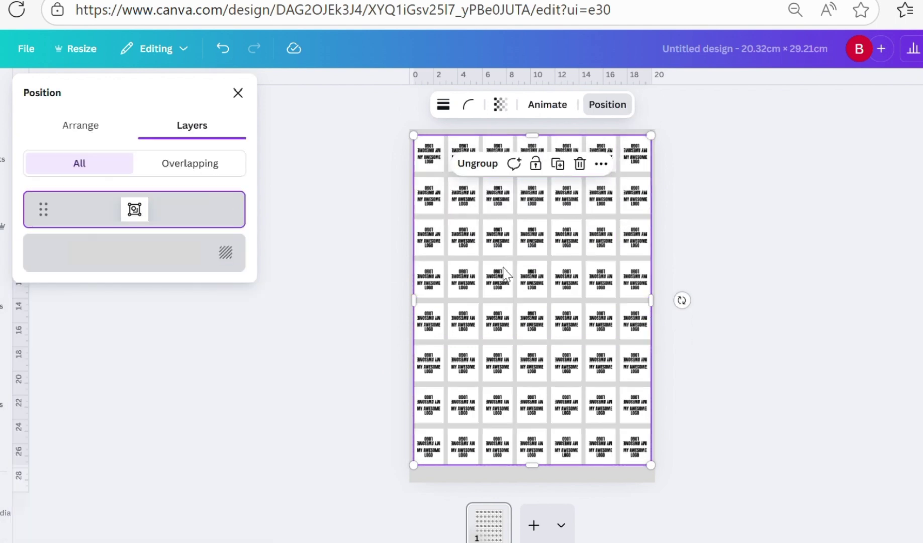
drag(504, 267, 524, 286)
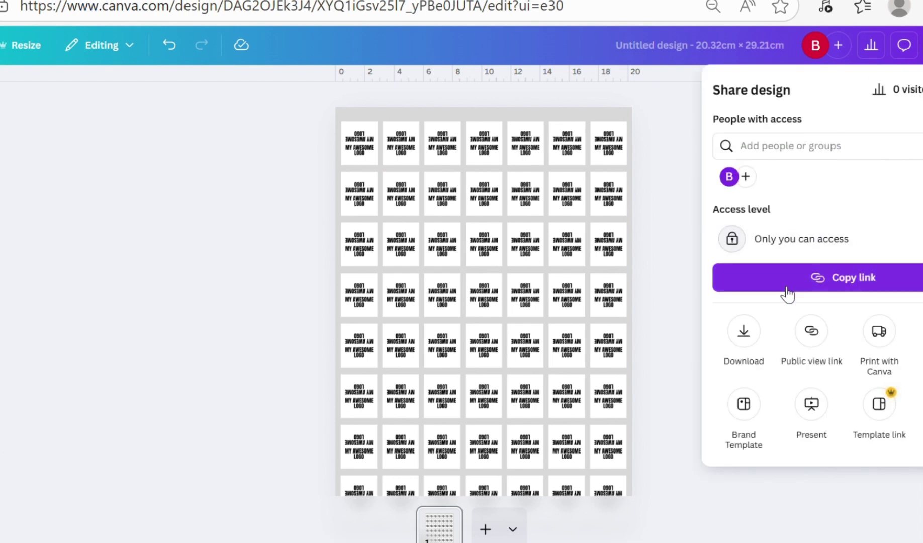
- Set the download file type to PDF Print
click(747, 334)
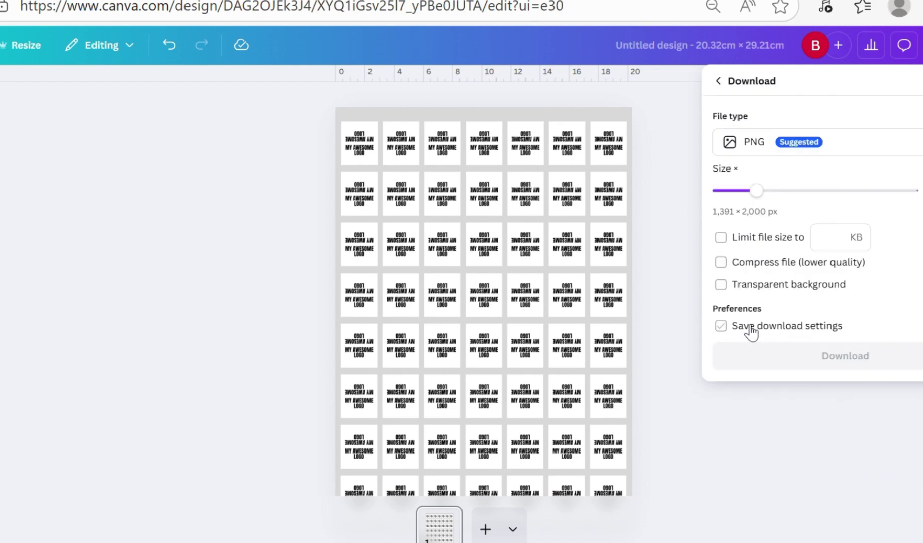
click(790, 149)
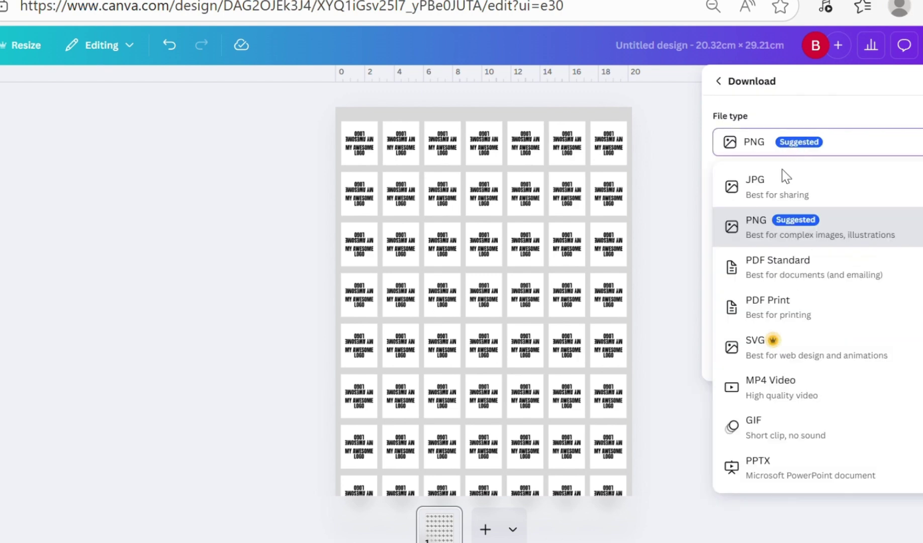
click(770, 306)
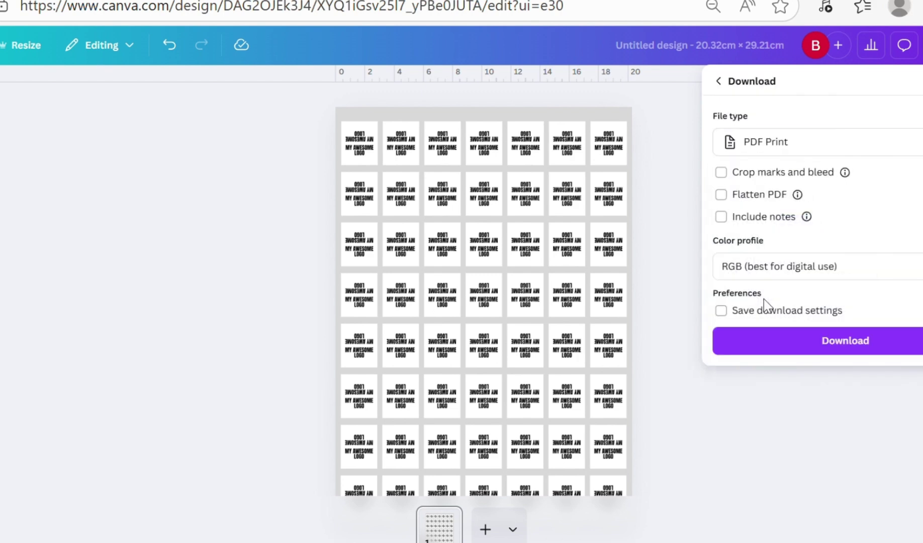